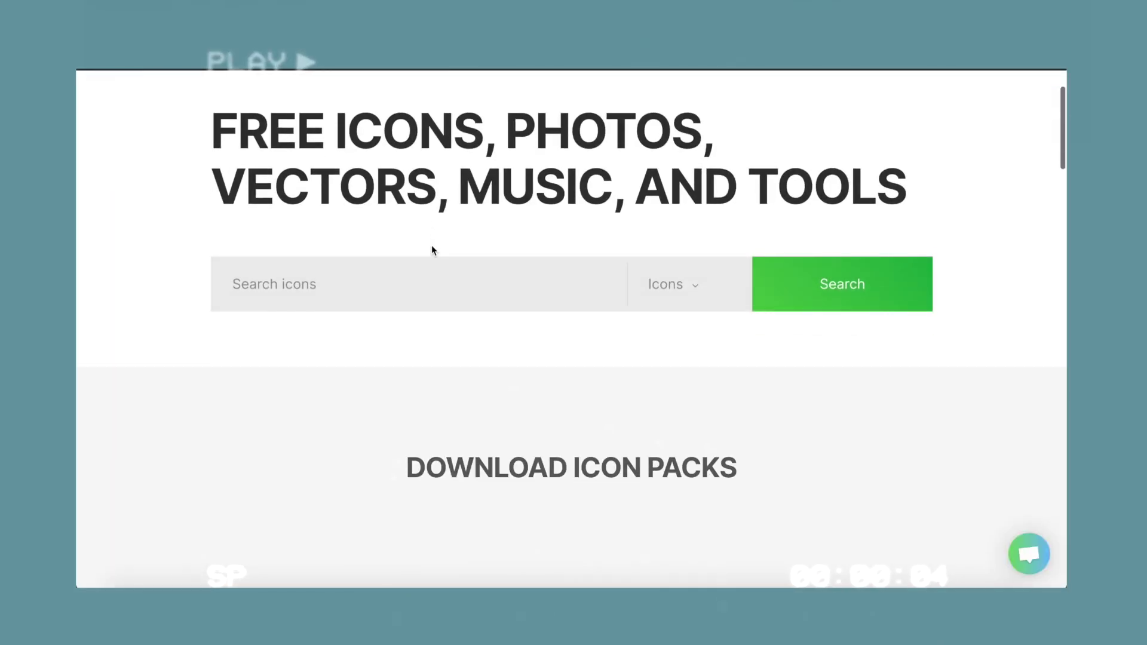
Step: Go from the Icons8 home page to the free Icons page through the top Icons menu
{"action": "scroll", "coordinate": [432, 245], "scroll_direction": "up", "scroll_amount": 1}
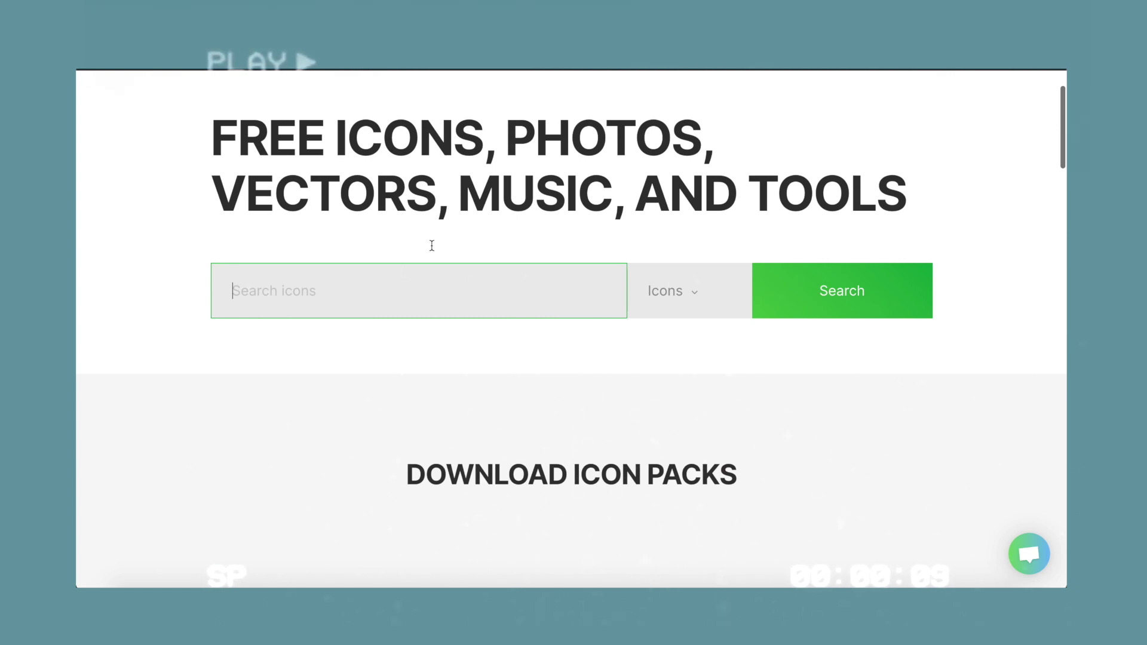
{"action": "scroll", "coordinate": [432, 246], "scroll_direction": "up", "scroll_amount": 2}
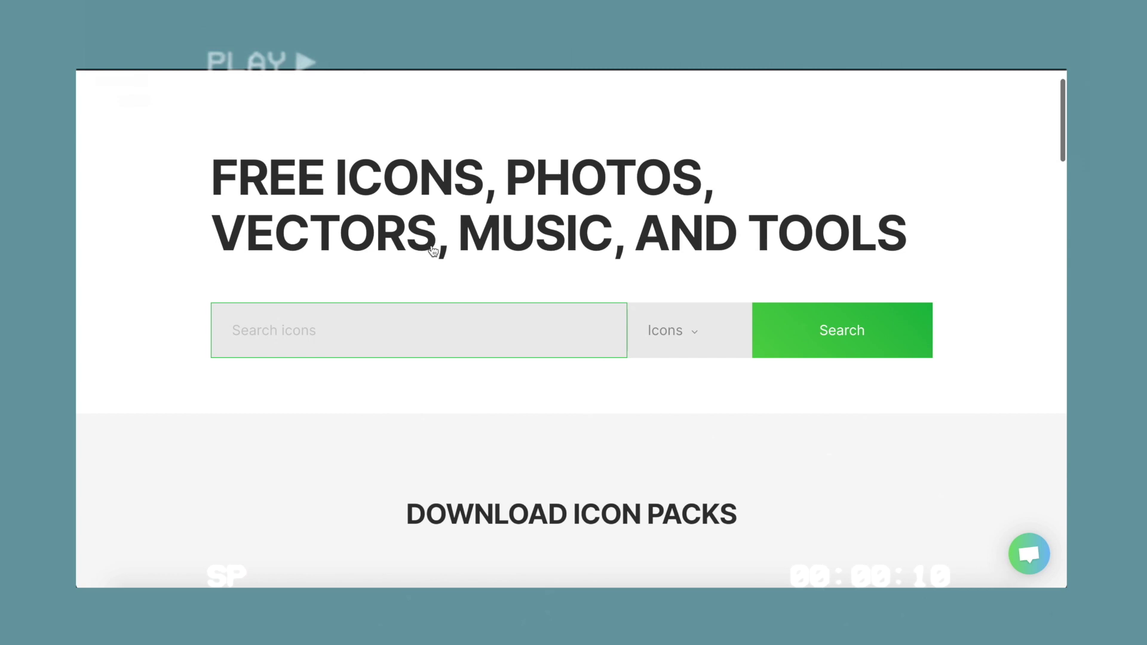
{"action": "left_click", "coordinate": [210, 102]}
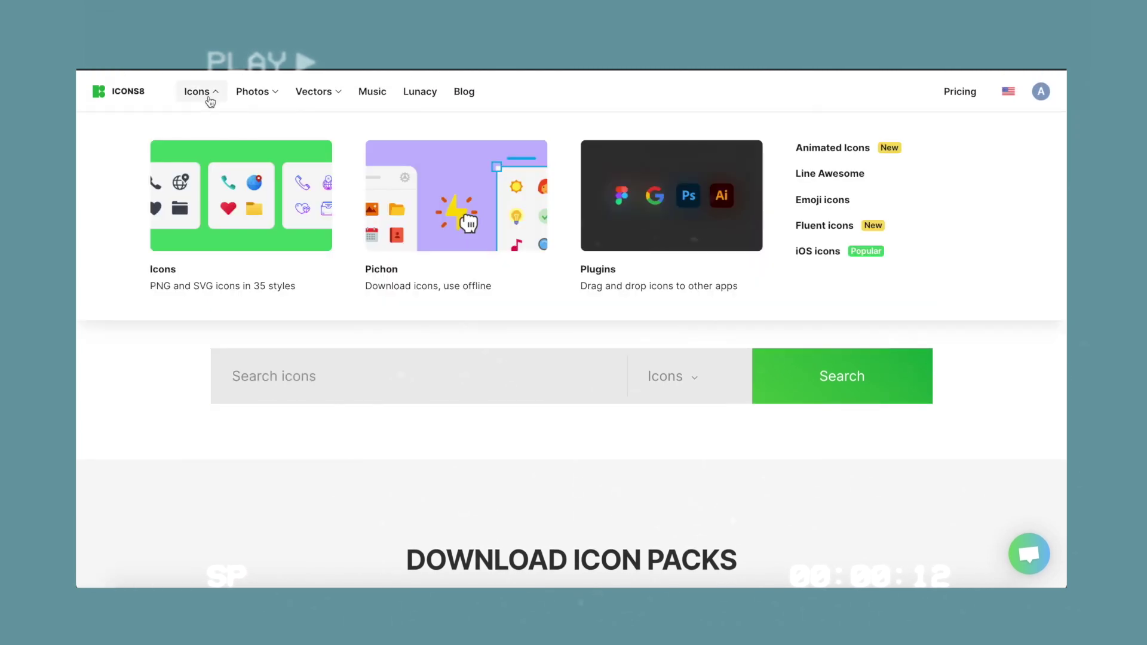
{"action": "left_click", "coordinate": [288, 210]}
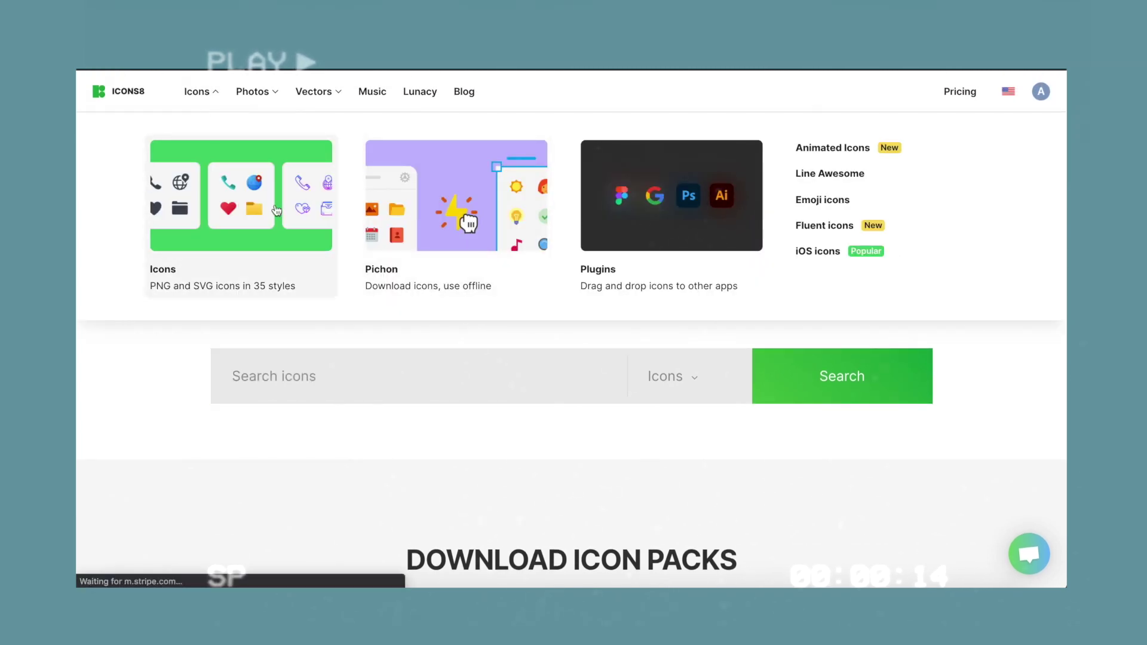
Step: Search Icons8 for 'instagram' and browse the grid of 308 matching icons
{"action": "scroll", "coordinate": [294, 287], "scroll_direction": "down", "scroll_amount": 4}
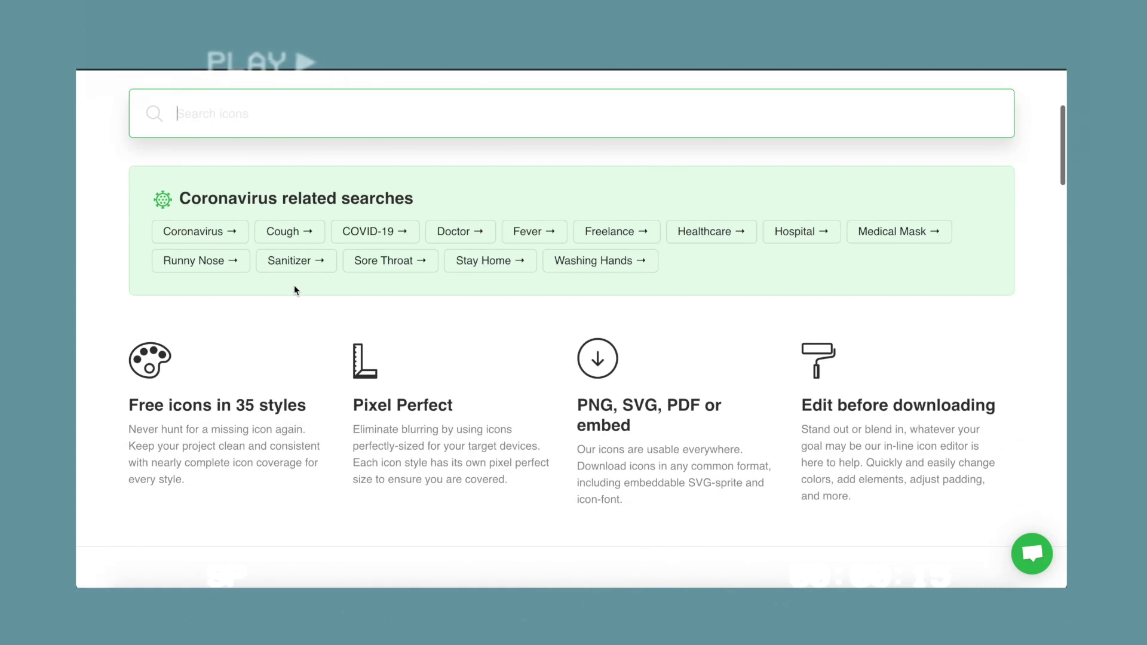
{"action": "scroll", "coordinate": [294, 286], "scroll_direction": "up", "scroll_amount": 4}
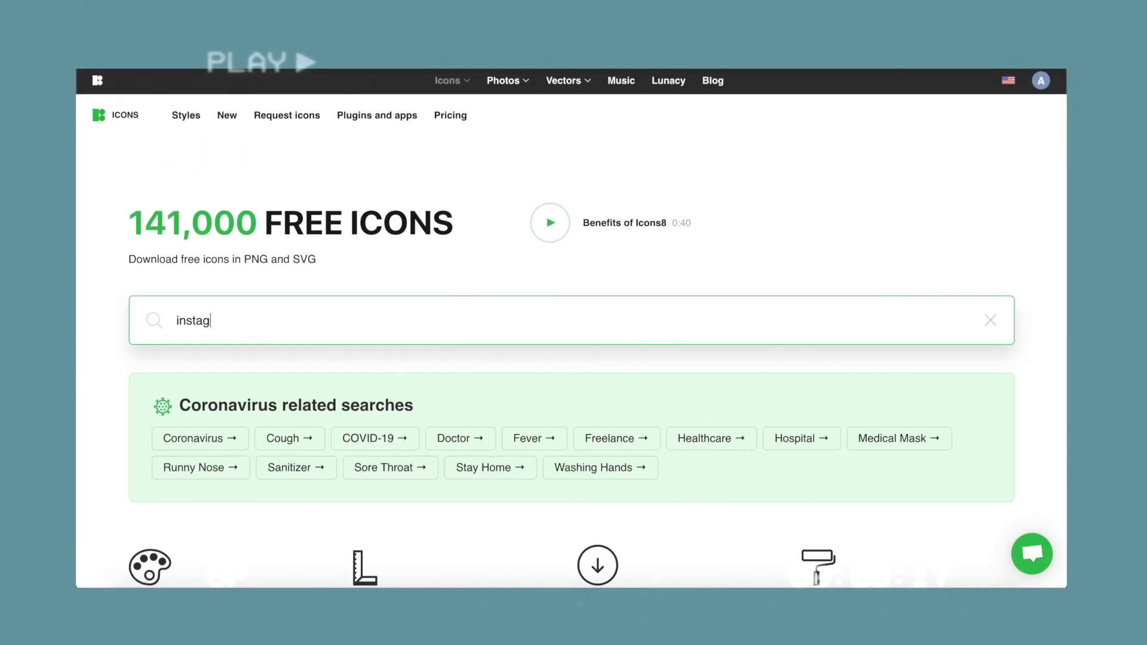
{"action": "type", "text": "instagram"}
{"action": "key", "text": "Return"}
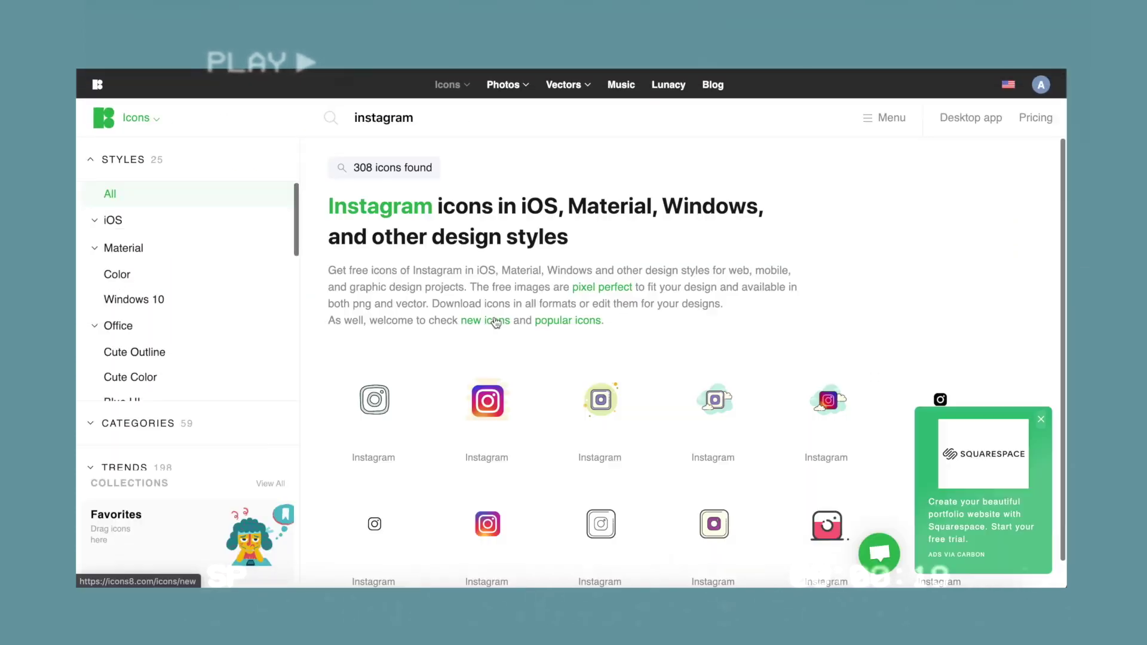
{"action": "scroll", "coordinate": [450, 353], "scroll_direction": "down", "scroll_amount": 3}
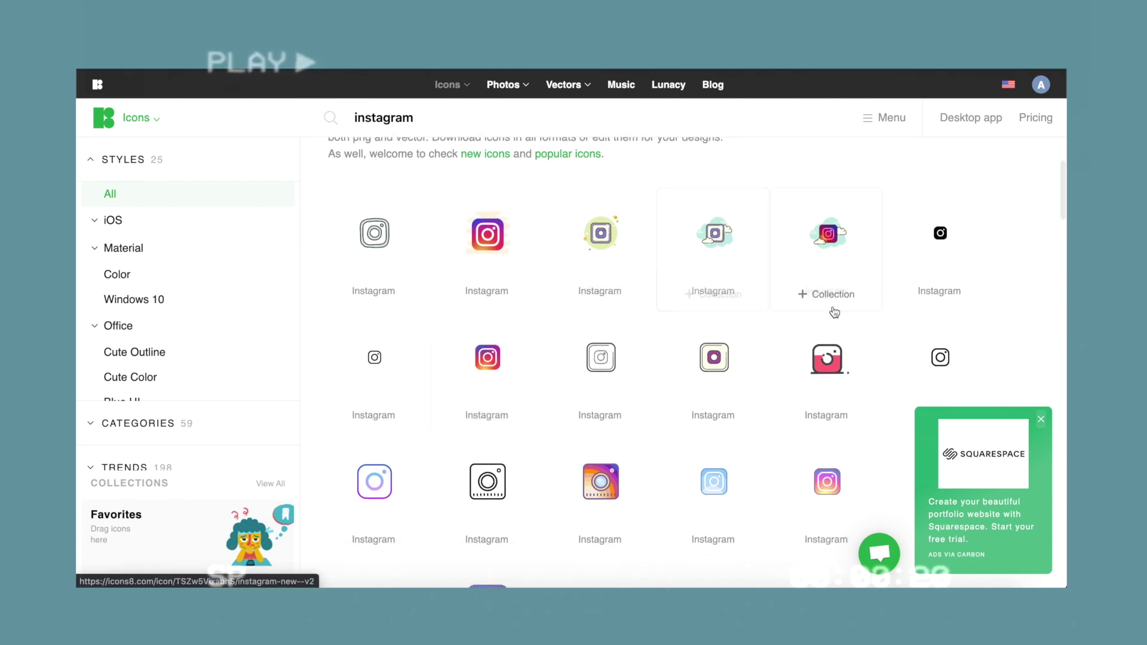
{"action": "scroll", "coordinate": [689, 446], "scroll_direction": "down", "scroll_amount": 3}
{"action": "scroll", "coordinate": [573, 430], "scroll_direction": "down", "scroll_amount": 3}
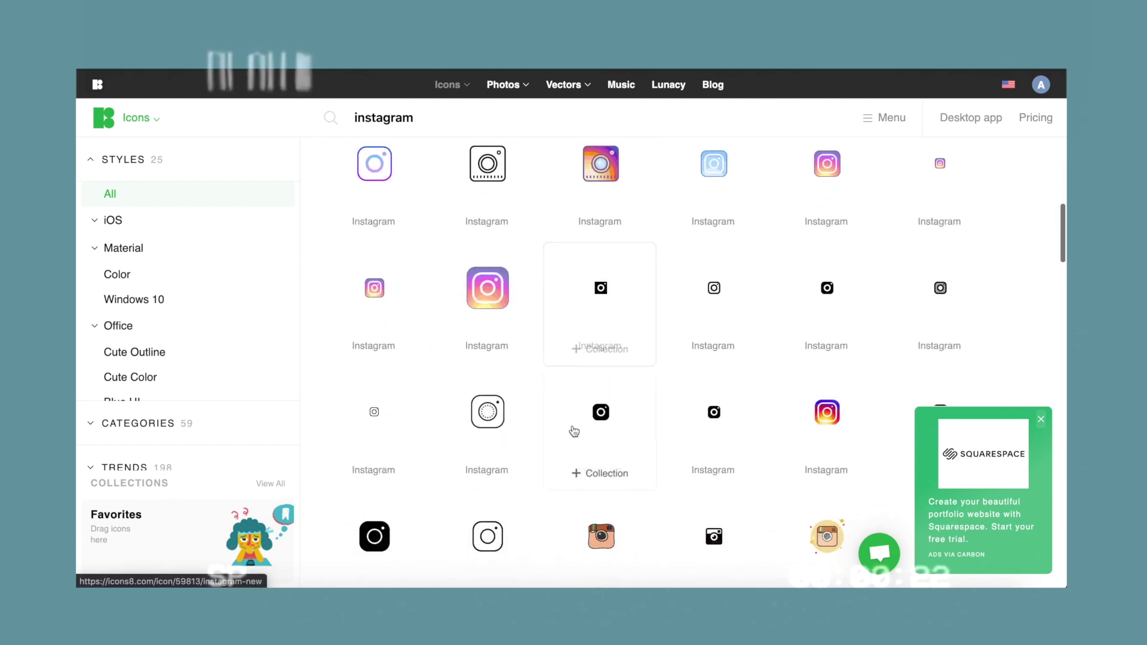
{"action": "scroll", "coordinate": [676, 394], "scroll_direction": "up", "scroll_amount": 8}
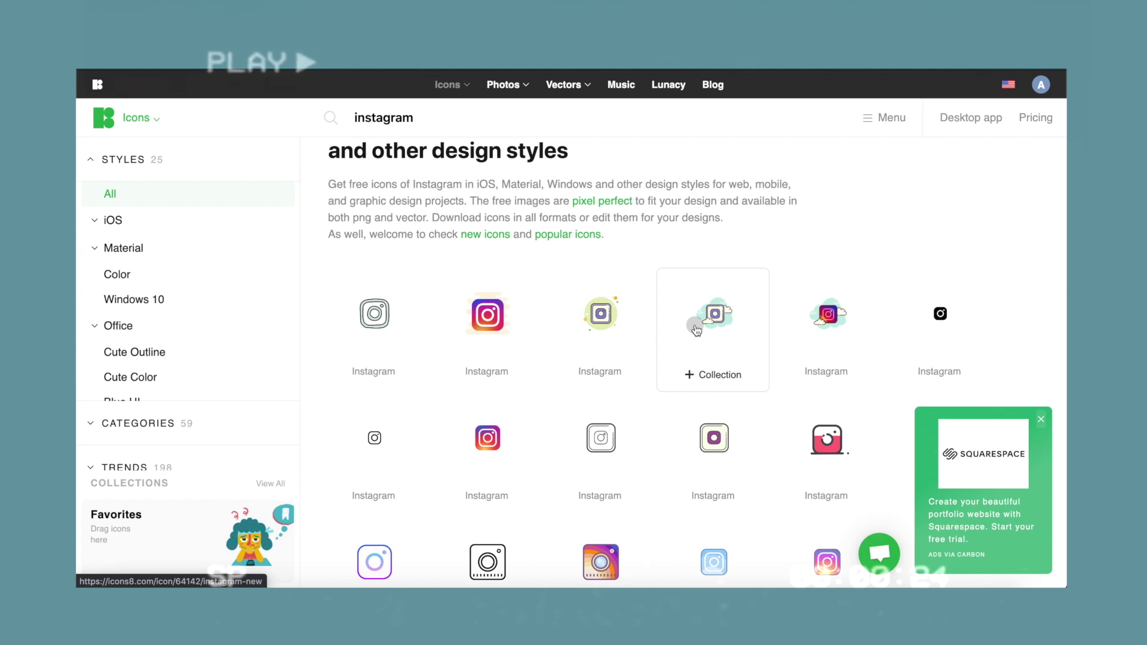
Step: Preview the cloud Instagram icon in iOS Filled, Glyph and outline styles, then open the colourful cloud version
{"action": "left_click", "coordinate": [708, 311]}
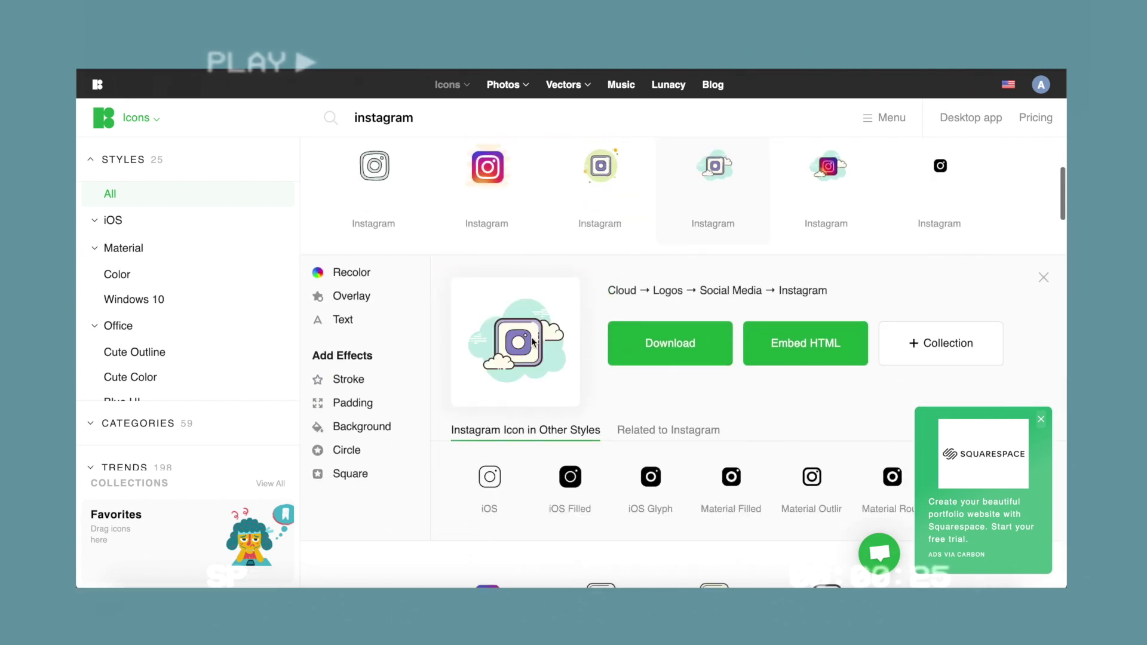
{"action": "left_click", "coordinate": [572, 474]}
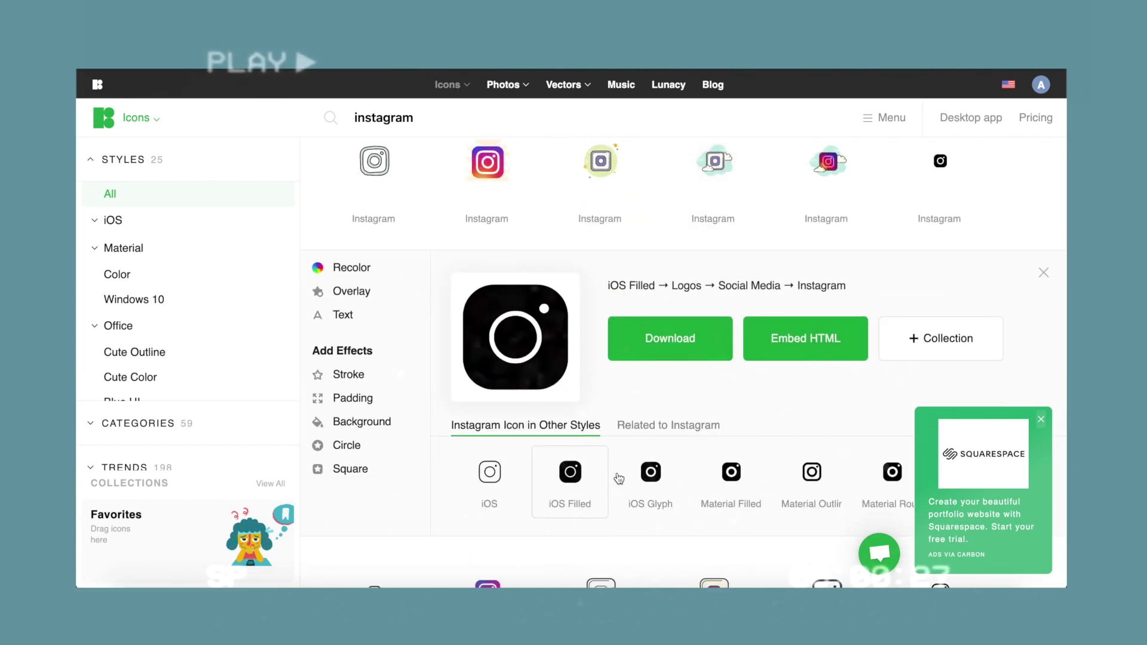
{"action": "left_click", "coordinate": [617, 476]}
{"action": "left_click", "coordinate": [512, 481]}
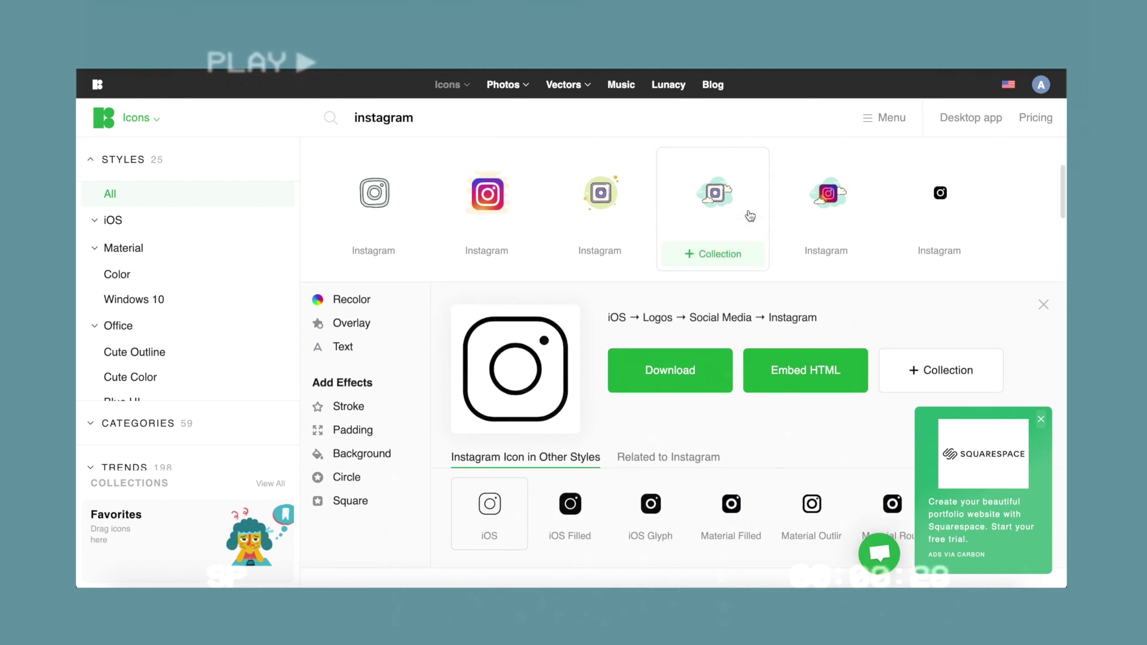
{"action": "scroll", "coordinate": [747, 179], "scroll_direction": "up", "scroll_amount": 2}
{"action": "left_click", "coordinate": [726, 206]}
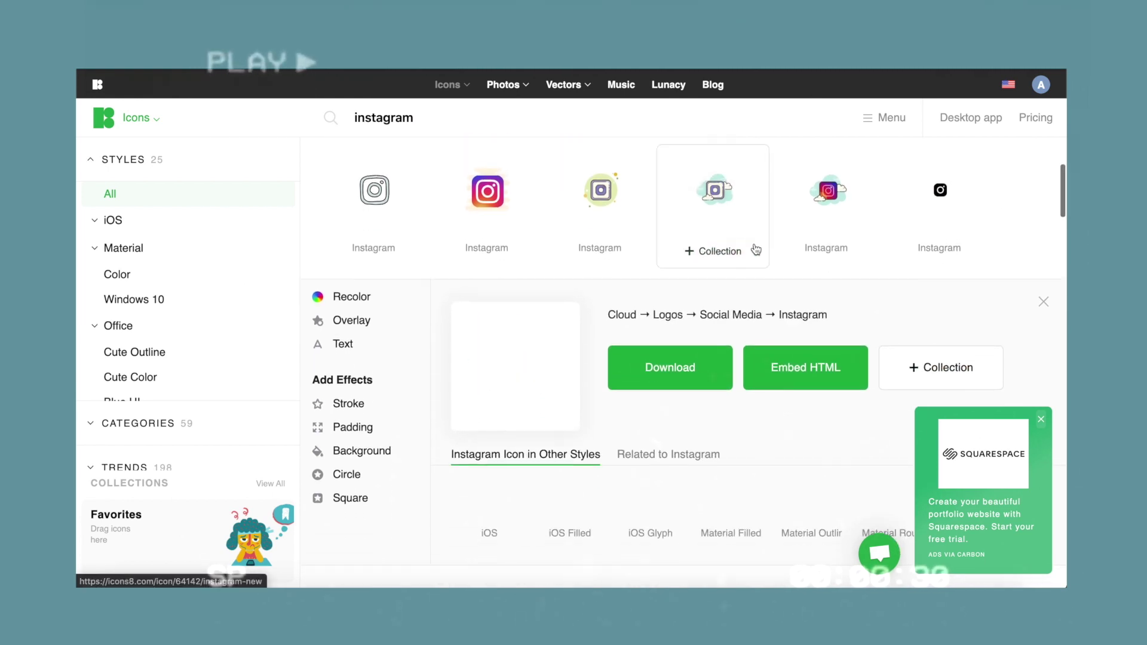
{"action": "left_click", "coordinate": [827, 198]}
{"action": "scroll", "coordinate": [790, 233], "scroll_direction": "down", "scroll_amount": 1}
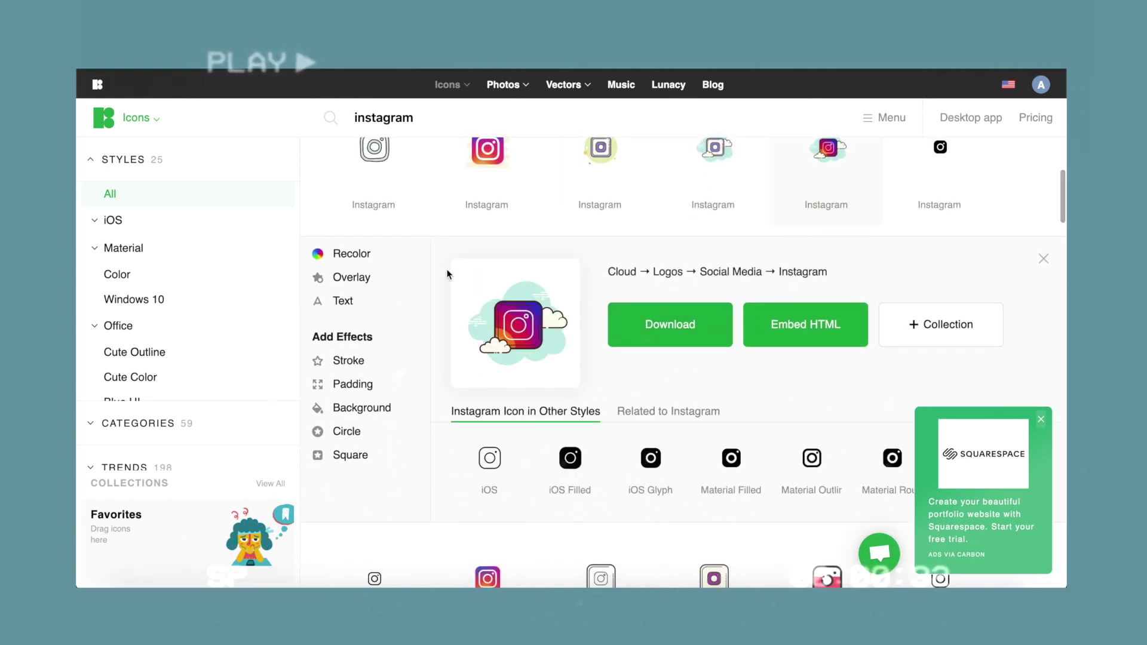
Step: Turn on Recolor and try purple, crimson, grey and blue palette swatches on the icon
{"action": "left_click", "coordinate": [376, 255]}
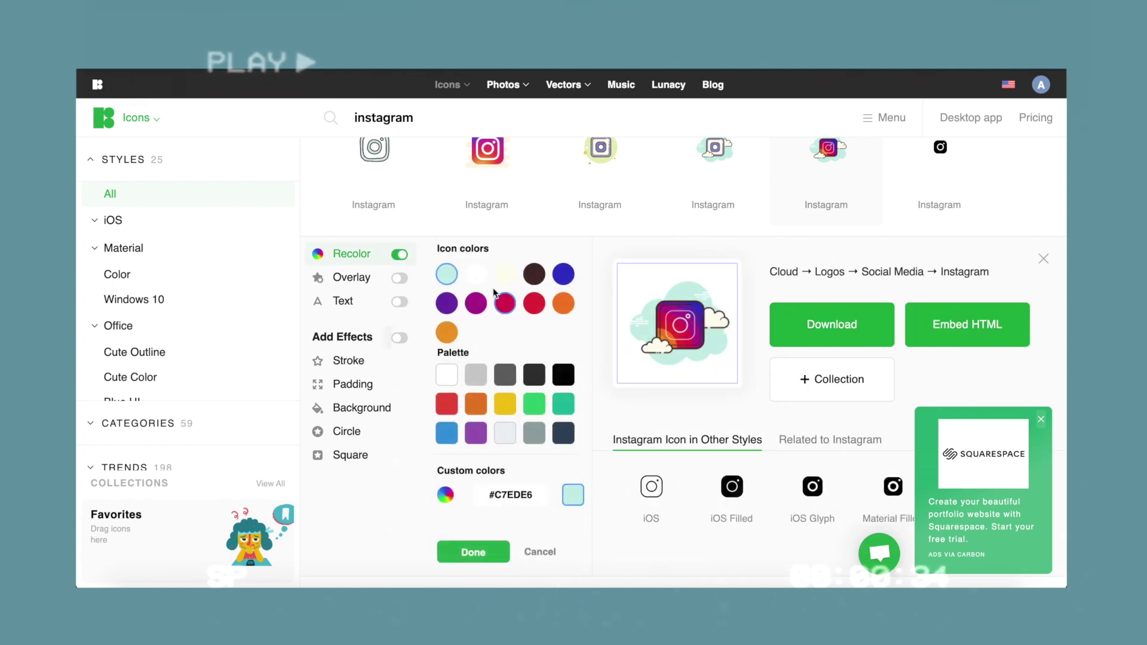
{"action": "left_click", "coordinate": [483, 305]}
{"action": "left_click", "coordinate": [506, 302]}
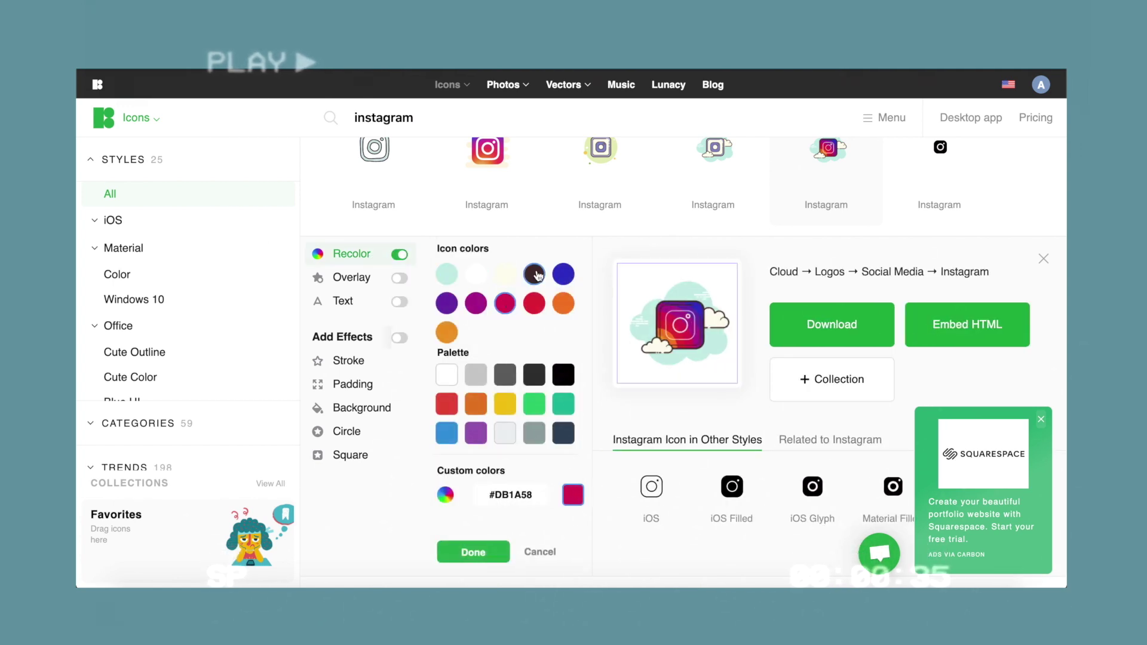
{"action": "left_click", "coordinate": [506, 377]}
{"action": "left_click", "coordinate": [475, 375]}
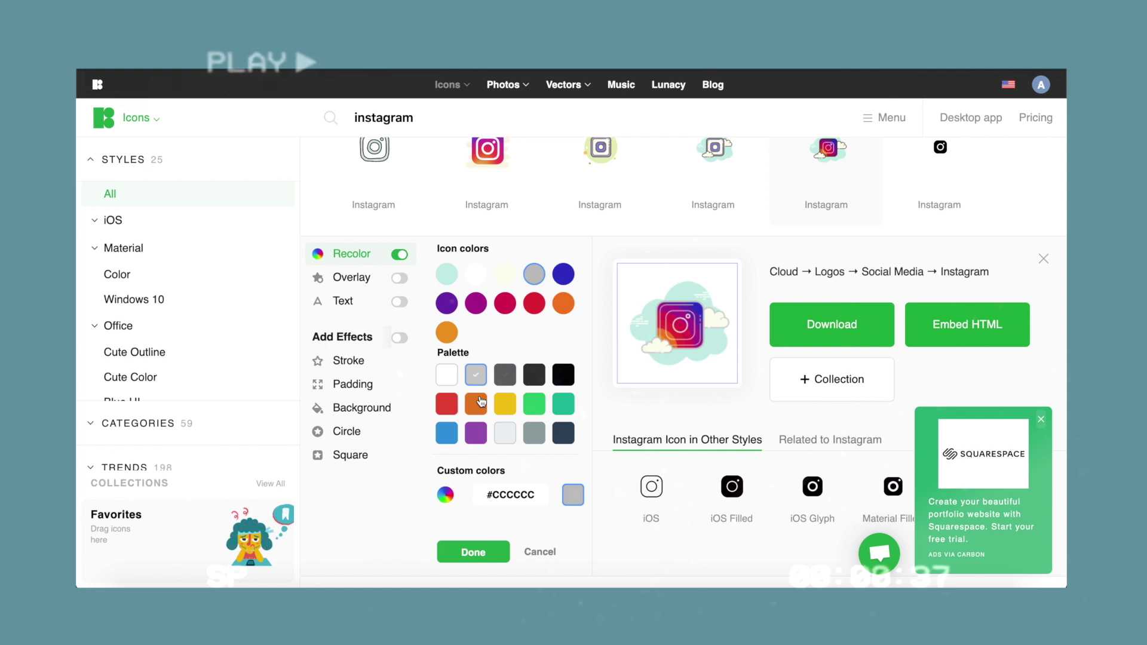
{"action": "left_click", "coordinate": [446, 433]}
{"action": "left_click", "coordinate": [476, 433]}
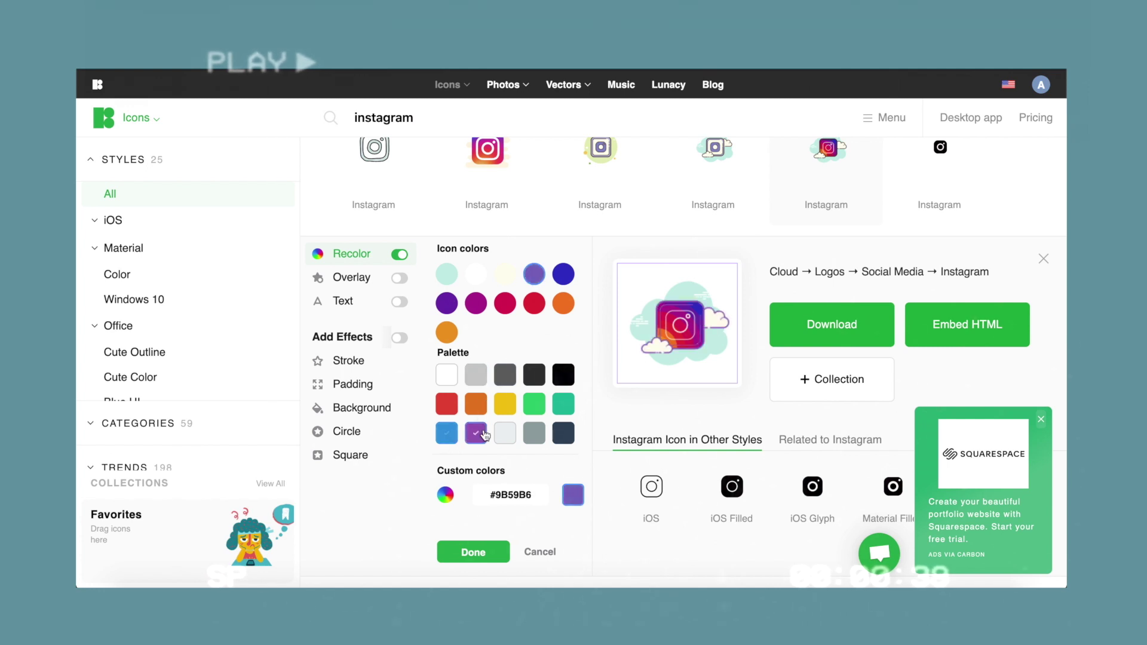
{"action": "left_click", "coordinate": [504, 433]}
{"action": "scroll", "coordinate": [513, 435], "scroll_direction": "down", "scroll_amount": 3}
Step: Open the black outline Instagram icon and try white, red, orange, yellow, green and light grey
{"action": "scroll", "coordinate": [514, 436], "scroll_direction": "down", "scroll_amount": 10}
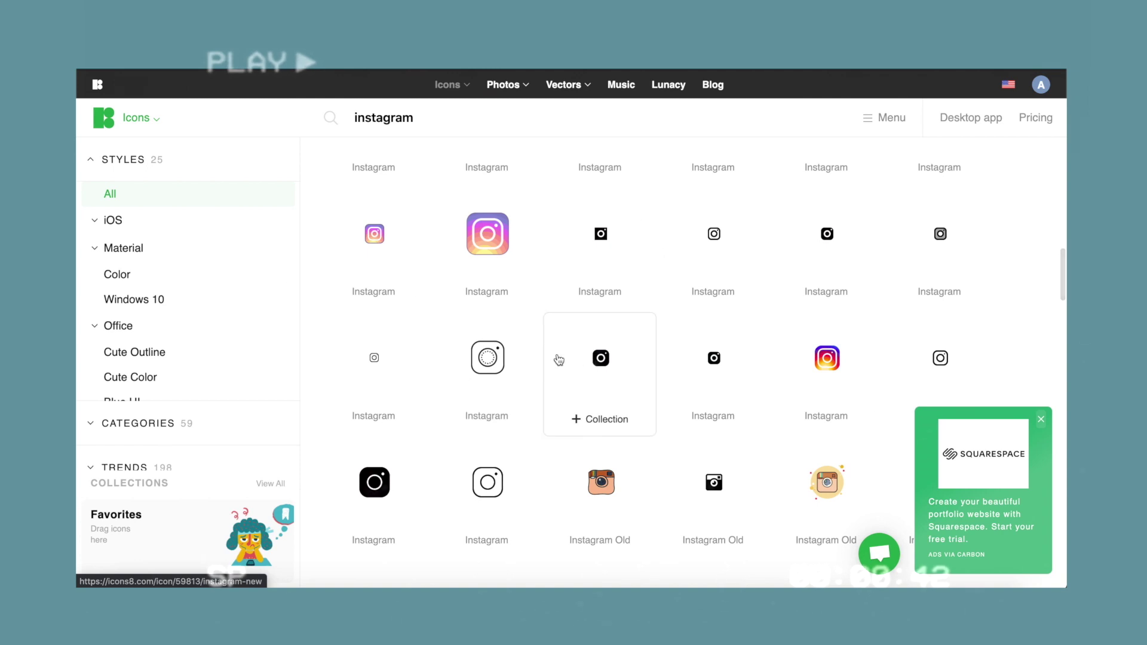
{"action": "scroll", "coordinate": [712, 270], "scroll_direction": "up", "scroll_amount": 1}
{"action": "scroll", "coordinate": [712, 271], "scroll_direction": "down", "scroll_amount": 2}
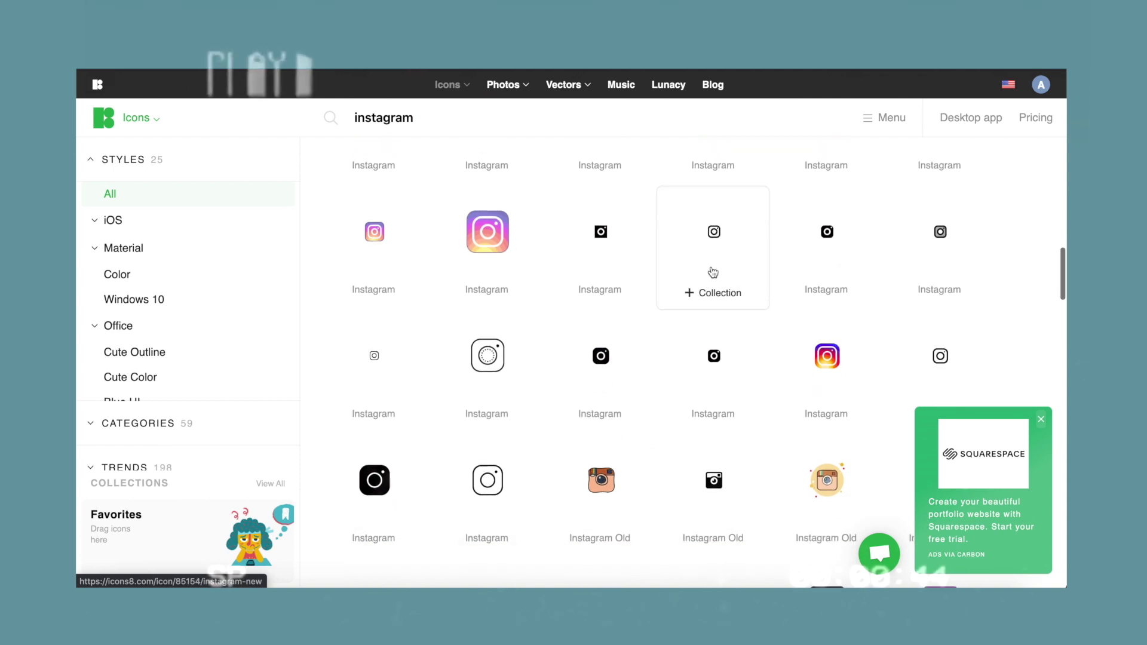
{"action": "left_click", "coordinate": [942, 312]}
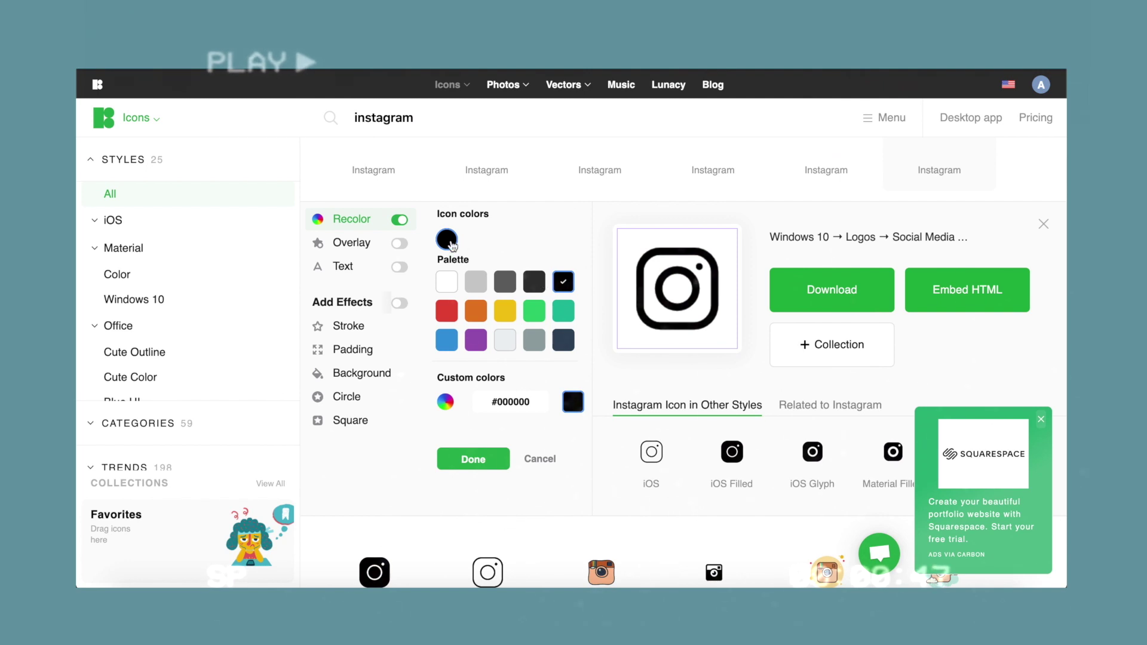
{"action": "left_click", "coordinate": [448, 282]}
{"action": "left_click", "coordinate": [450, 310]}
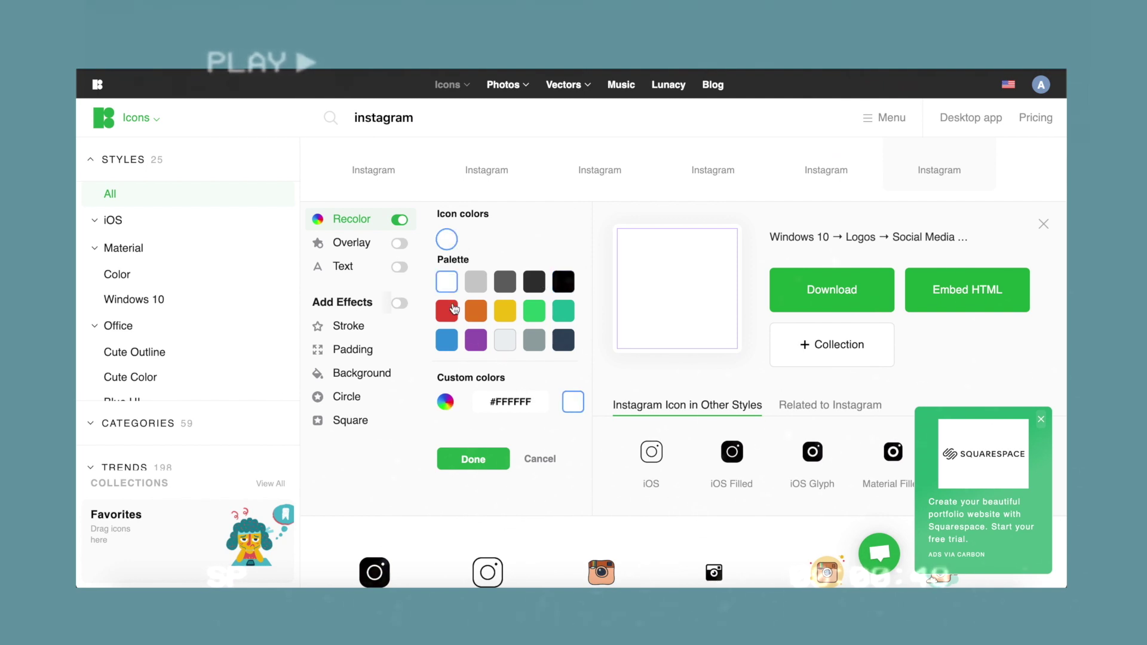
{"action": "left_click", "coordinate": [475, 310]}
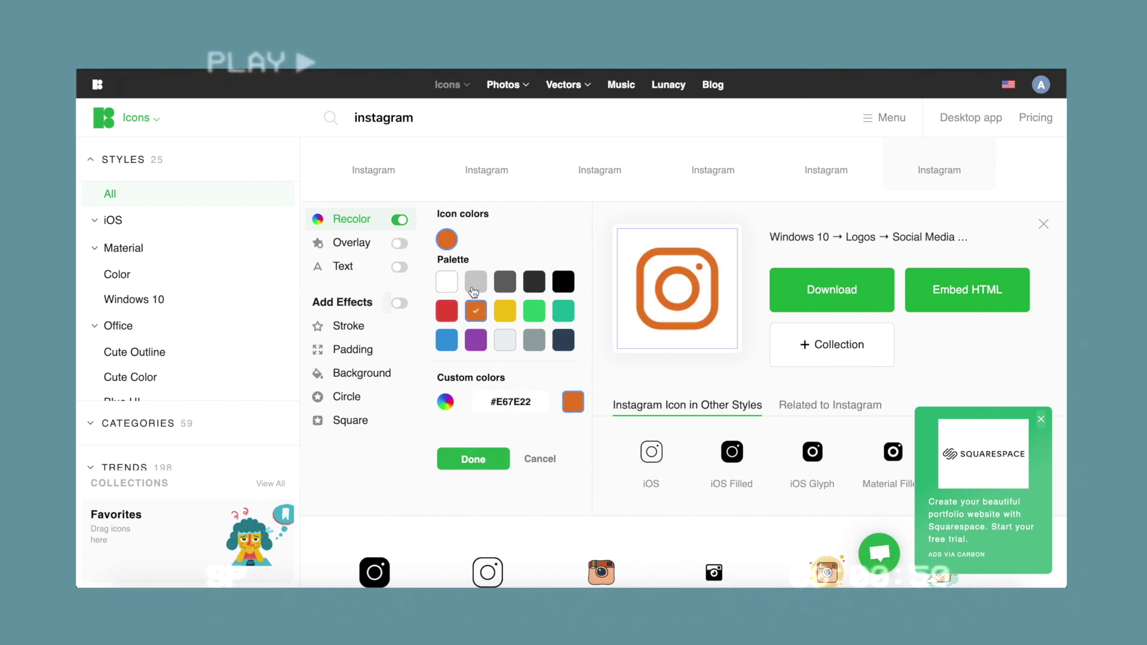
{"action": "left_click", "coordinate": [505, 311]}
{"action": "left_click", "coordinate": [533, 311]}
{"action": "left_click", "coordinate": [475, 282]}
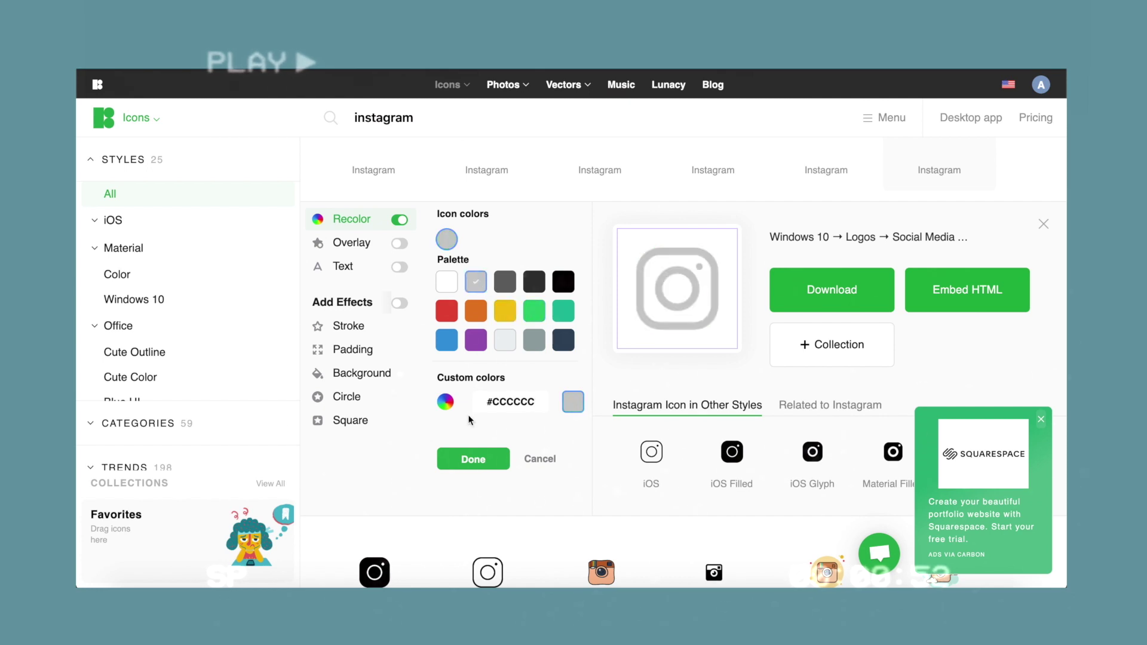
Step: Set the icon to a very pale pink in the custom colour picker
{"action": "left_click", "coordinate": [446, 402]}
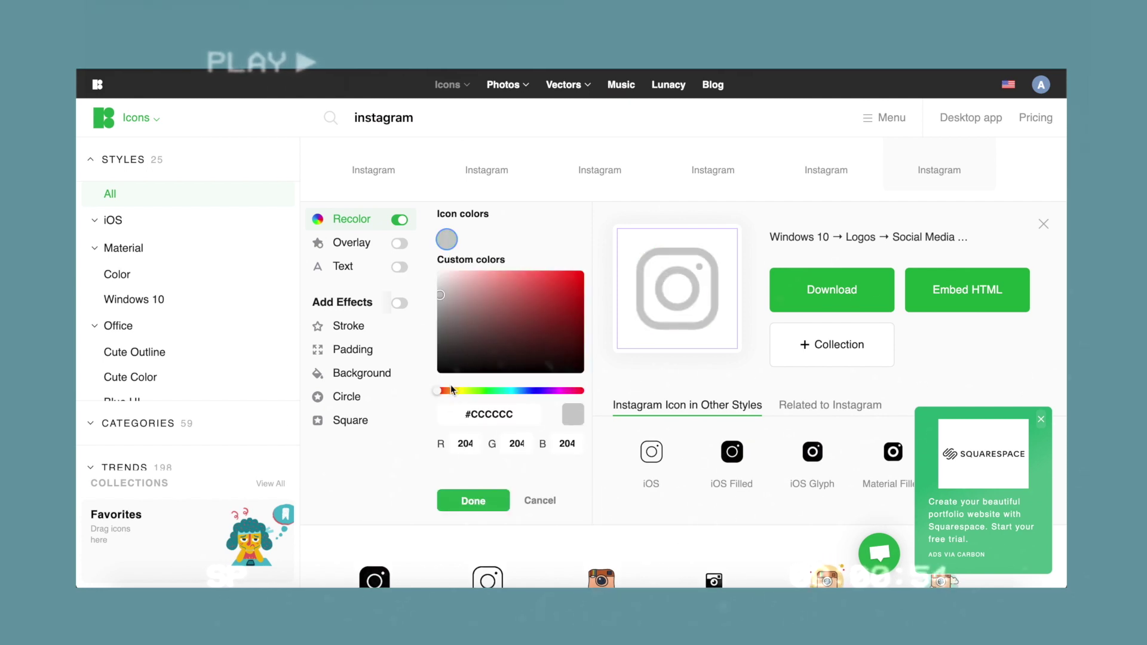
{"action": "left_click_drag", "start_coordinate": [461, 390], "coordinate": [437, 391]}
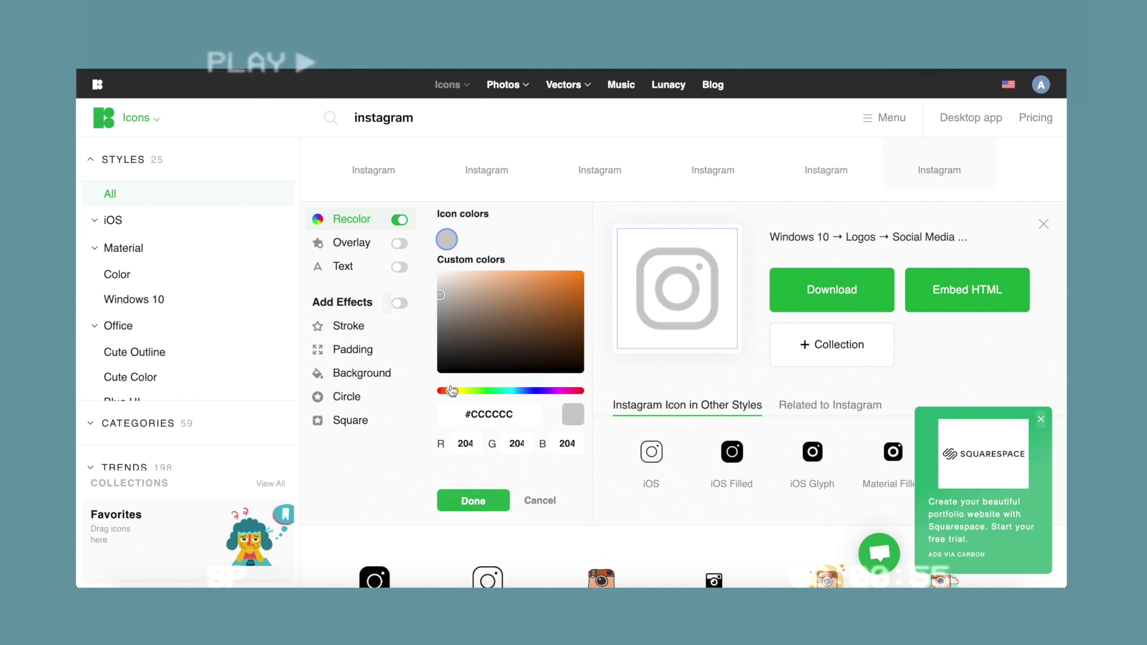
{"action": "left_click", "coordinate": [449, 276]}
{"action": "left_click_drag", "start_coordinate": [448, 276], "coordinate": [445, 279]}
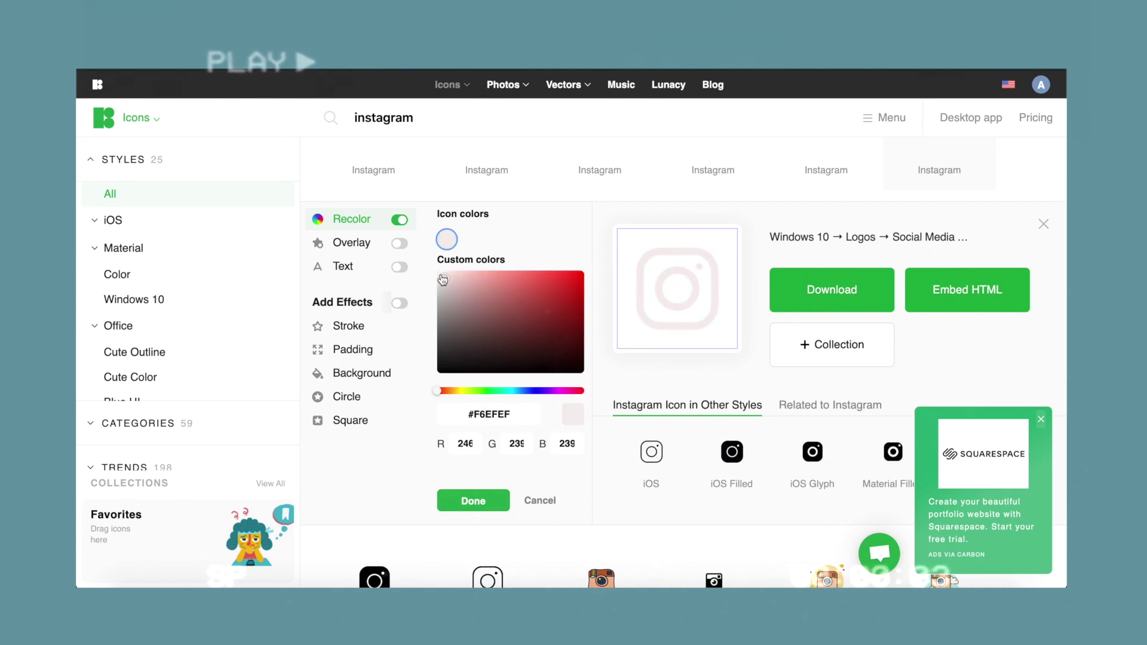
Step: Download the recoloured icon as a 512px PNG and dismiss the free download notice
{"action": "left_click", "coordinate": [825, 304]}
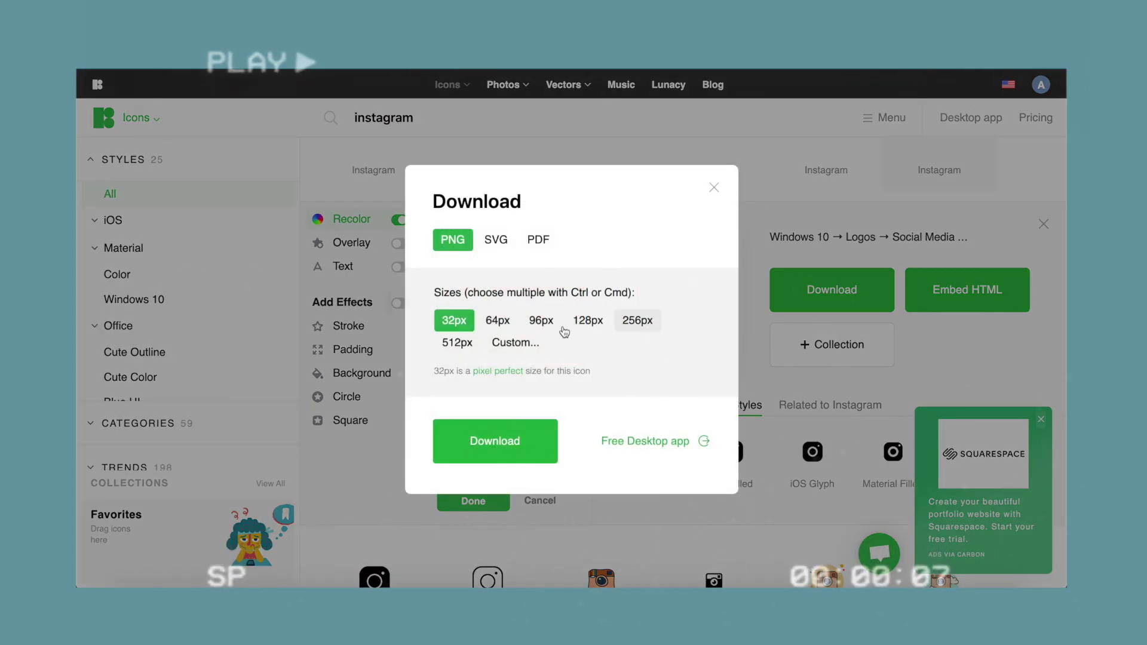
{"action": "left_click", "coordinate": [466, 345]}
{"action": "left_click", "coordinate": [504, 451]}
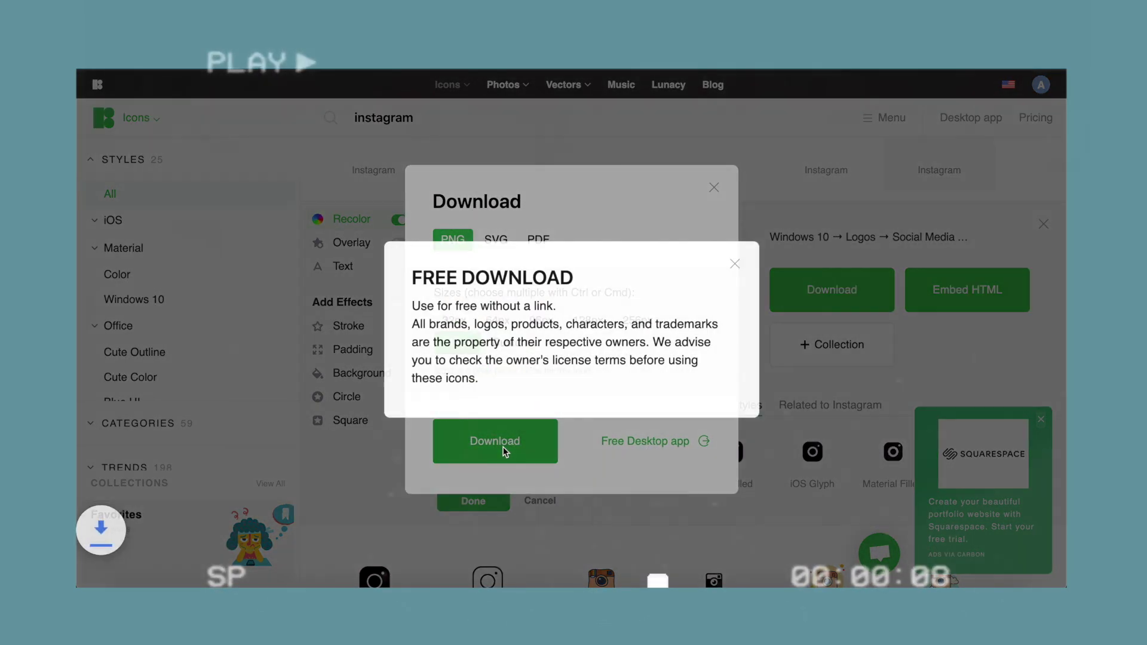
{"action": "left_click", "coordinate": [736, 248]}
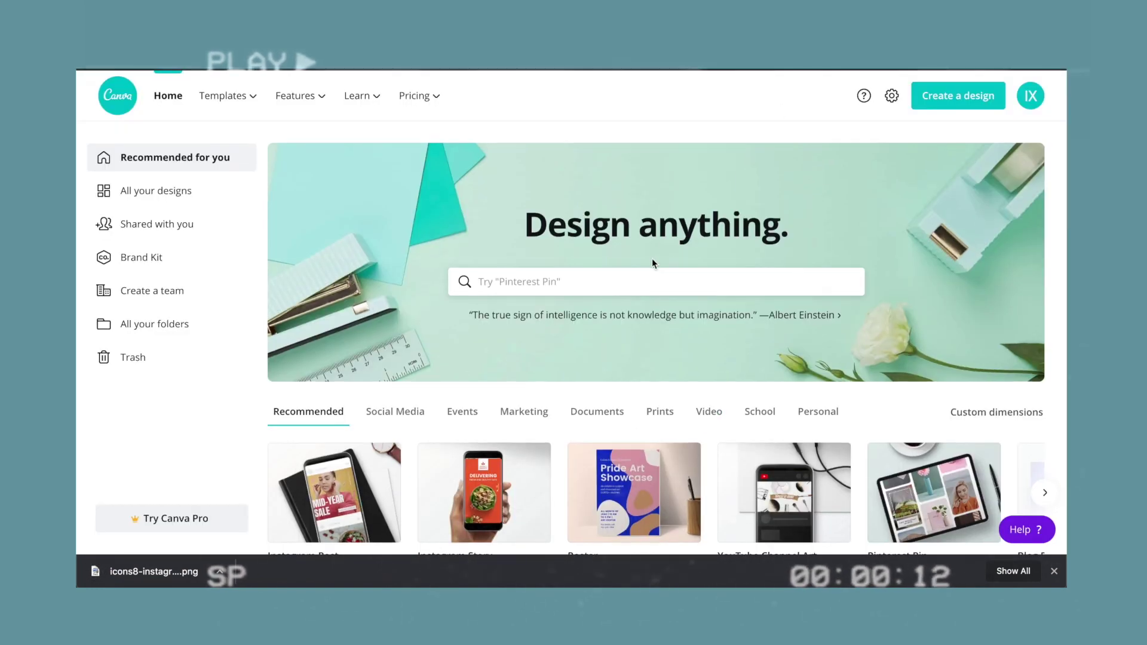
Step: Create a new blank 1080 × 1080 px Instagram Post from the Create a design menu
{"action": "scroll", "coordinate": [652, 263], "scroll_direction": "down", "scroll_amount": 2}
{"action": "scroll", "coordinate": [651, 258], "scroll_direction": "up", "scroll_amount": 2}
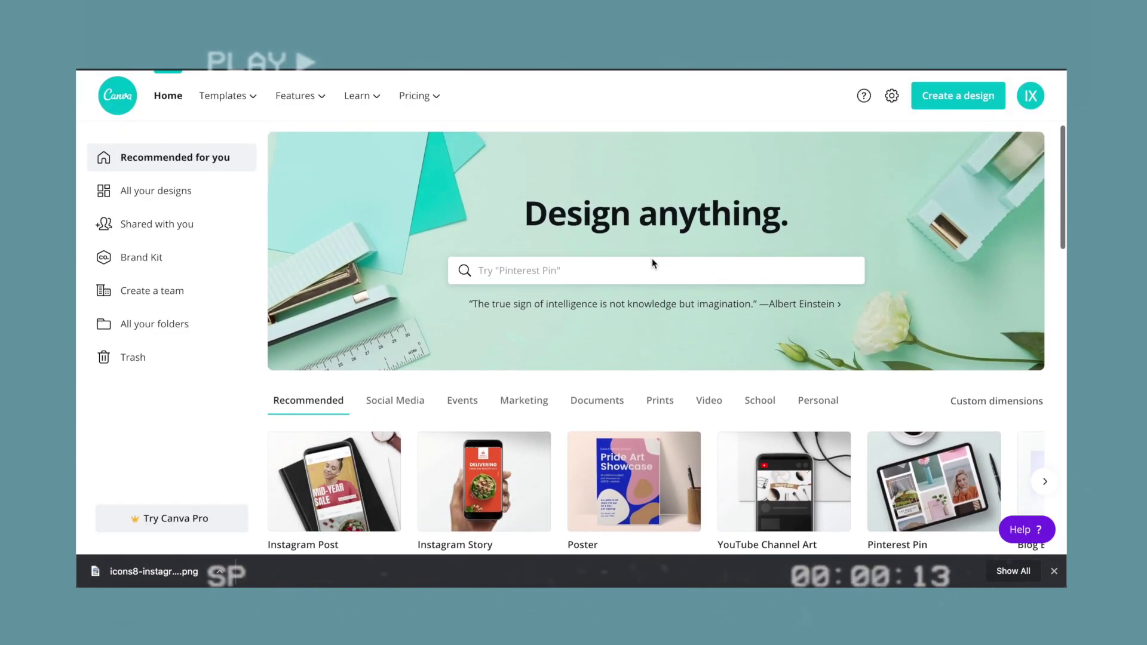
{"action": "left_click", "coordinate": [944, 99]}
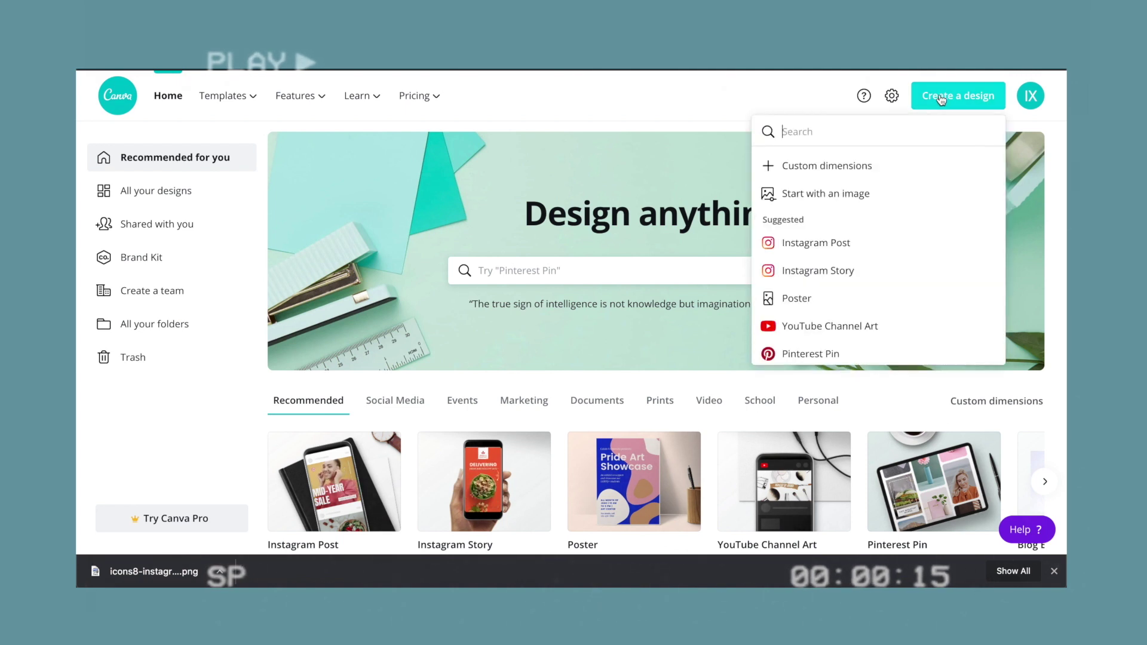
{"action": "left_click", "coordinate": [836, 245]}
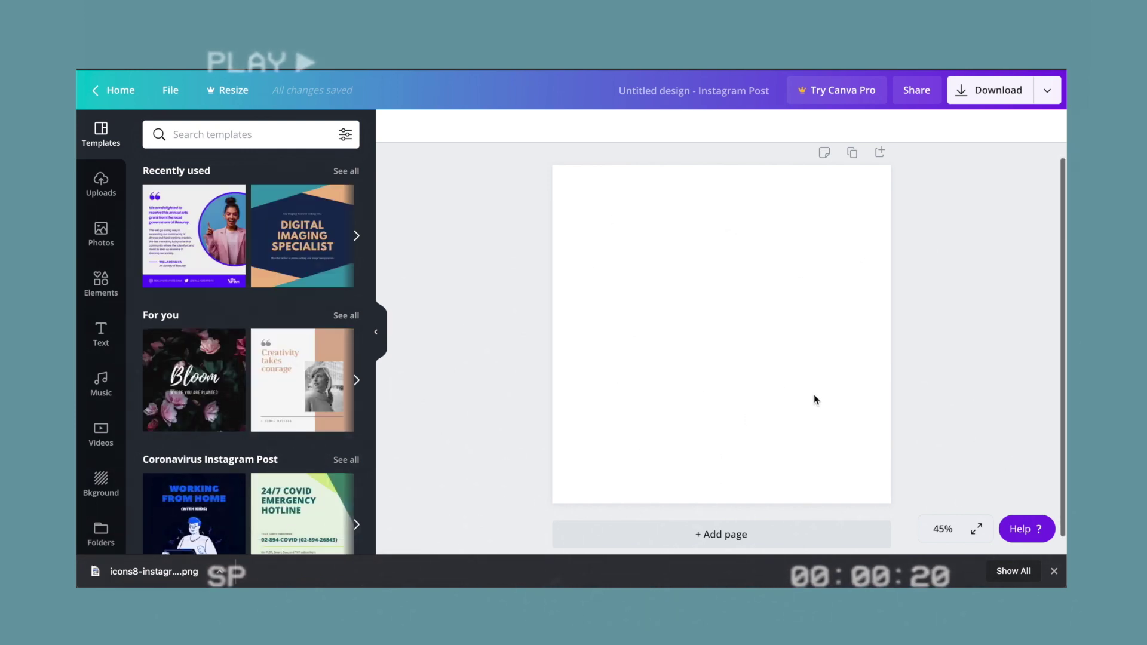
Step: Try red, black and grey backgrounds, then set the page background to dusty pink #BD9797
{"action": "left_click", "coordinate": [648, 251]}
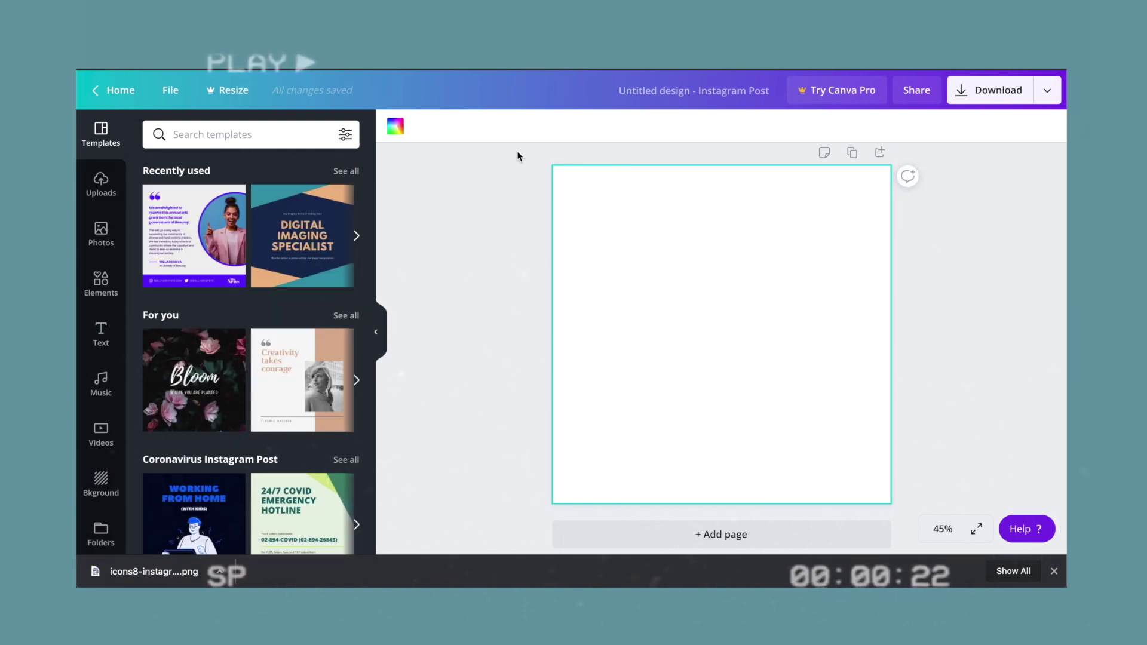
{"action": "left_click", "coordinate": [394, 127]}
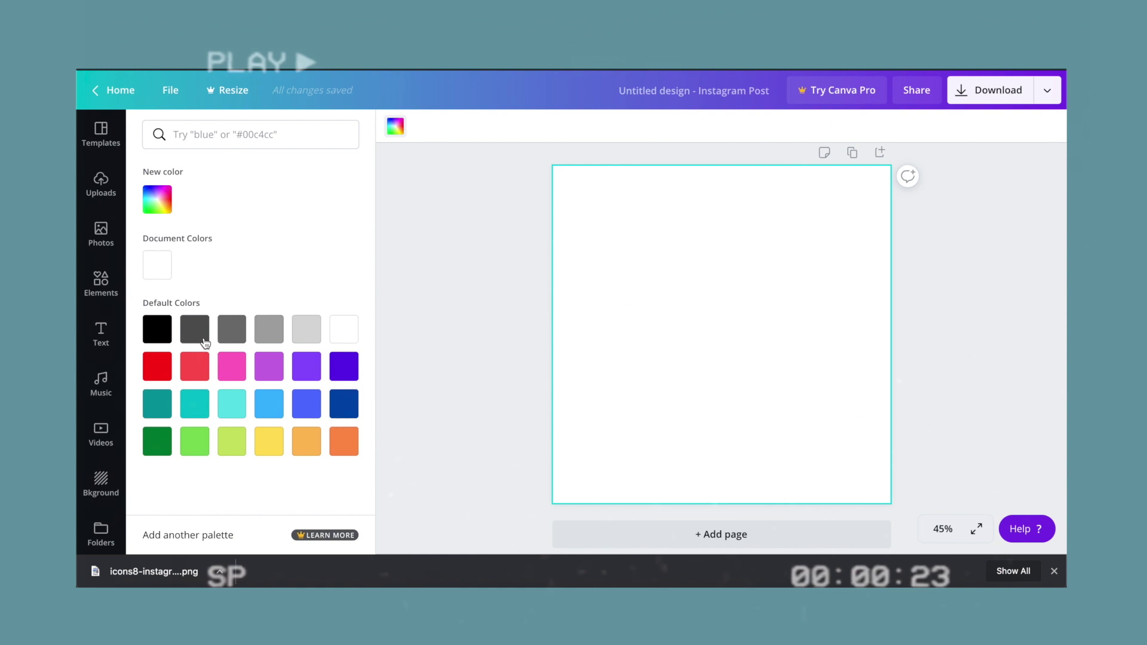
{"action": "left_click", "coordinate": [195, 366]}
{"action": "left_click", "coordinate": [157, 331]}
{"action": "left_click", "coordinate": [194, 331]}
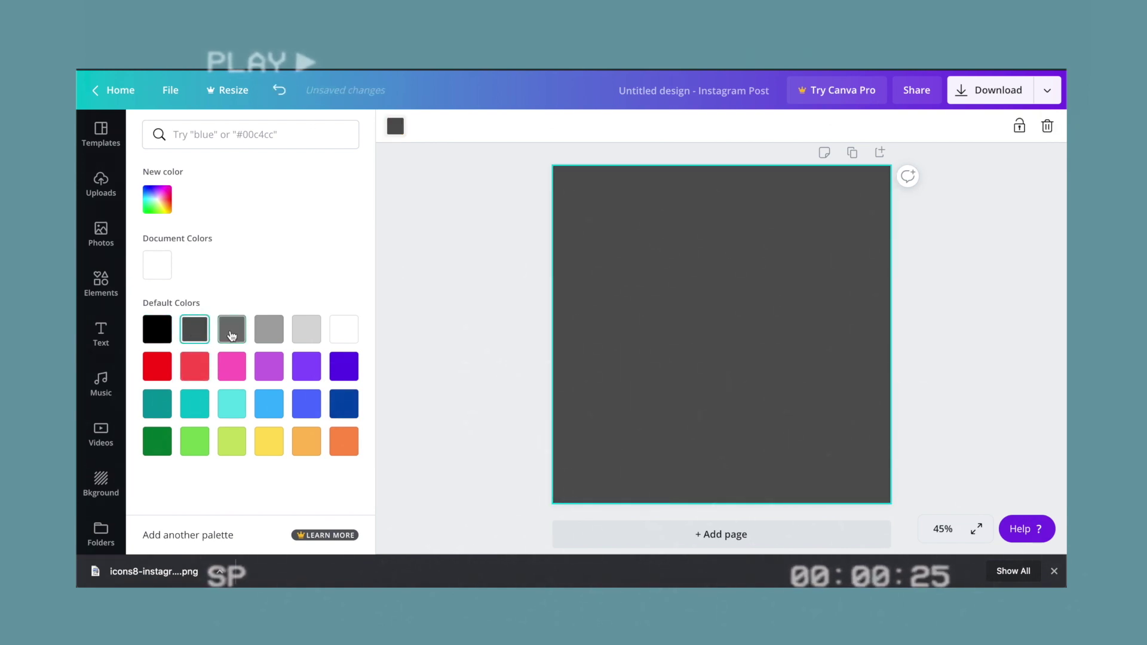
{"action": "left_click", "coordinate": [232, 331]}
{"action": "left_click", "coordinate": [269, 331]}
{"action": "left_click", "coordinate": [306, 334]}
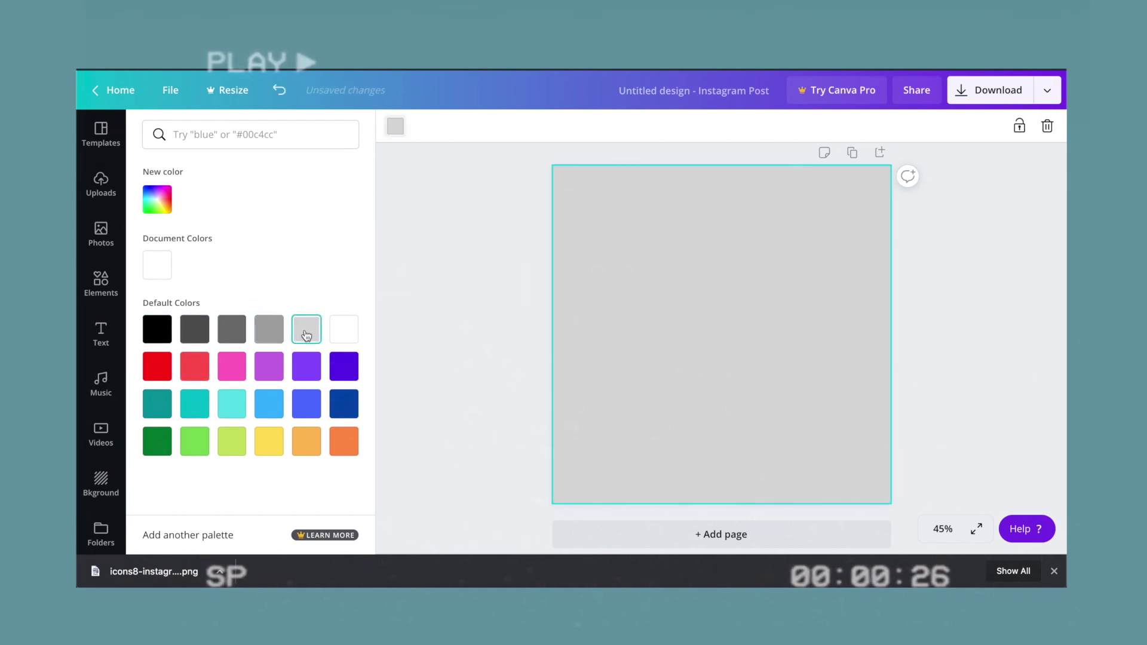
{"action": "left_click", "coordinate": [163, 199]}
{"action": "left_click_drag", "start_coordinate": [157, 243], "coordinate": [191, 252]}
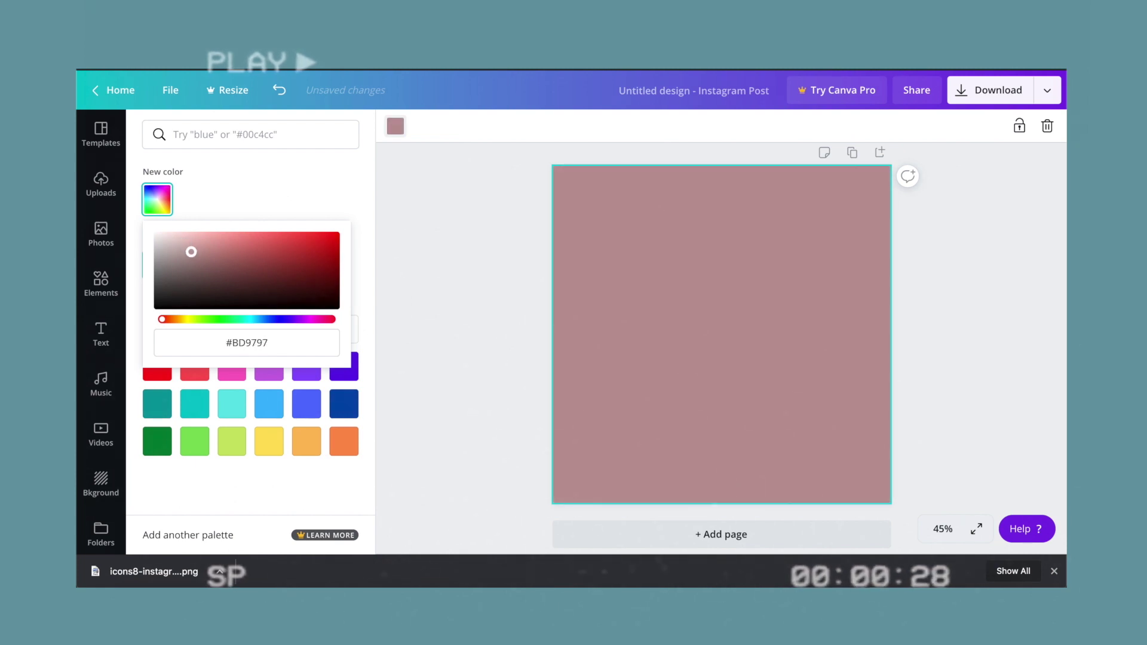
Step: Upload icons8-instagram-512.png from the device and place it, enlarged, in the centre of the post
{"action": "left_click", "coordinate": [407, 253]}
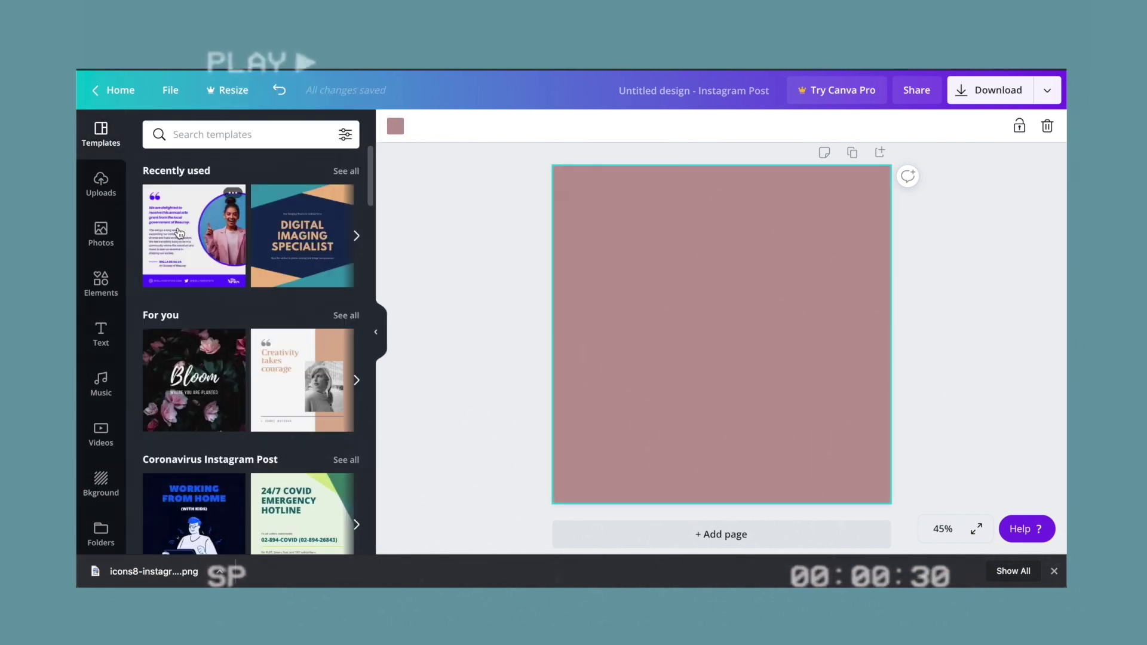
{"action": "left_click", "coordinate": [98, 236]}
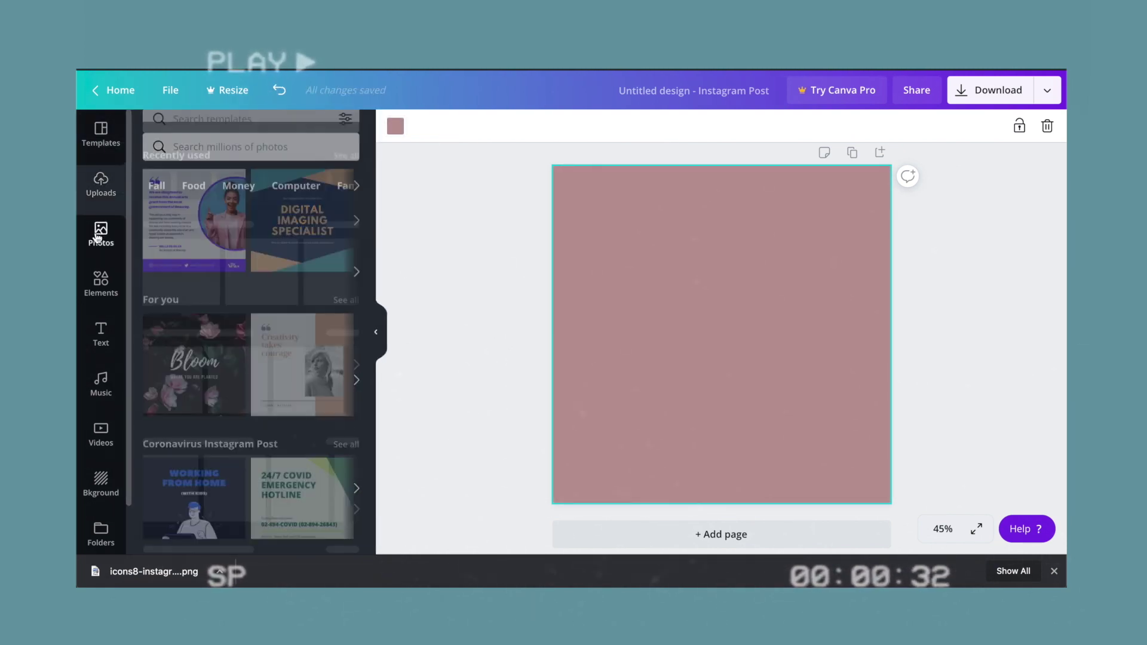
{"action": "left_click", "coordinate": [97, 191]}
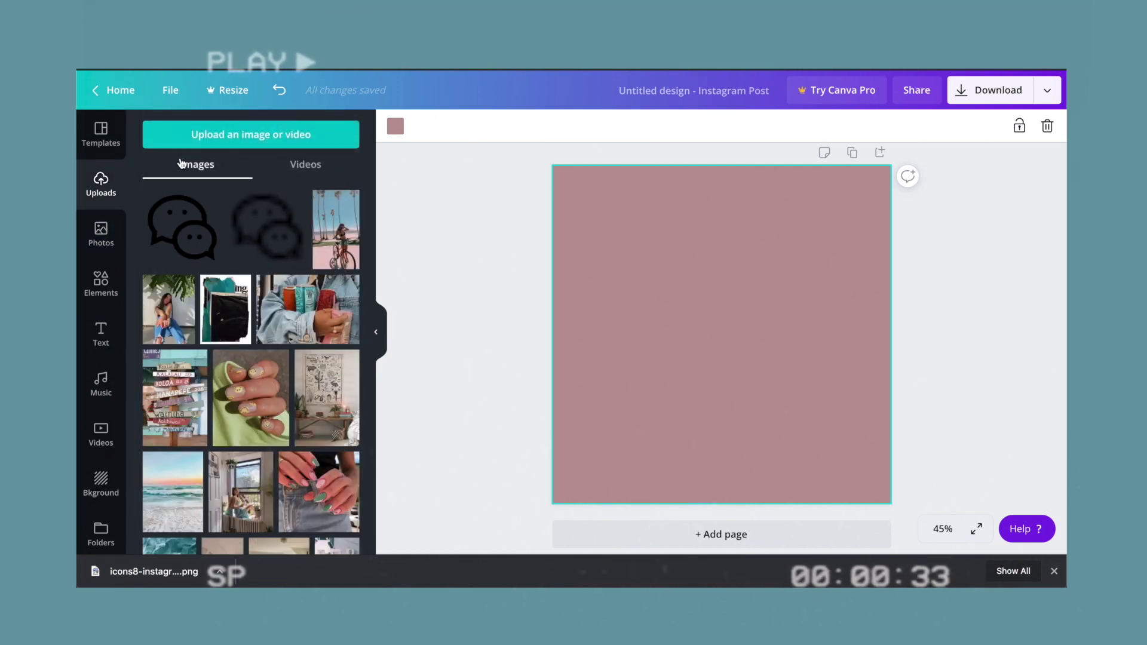
{"action": "left_click", "coordinate": [213, 139]}
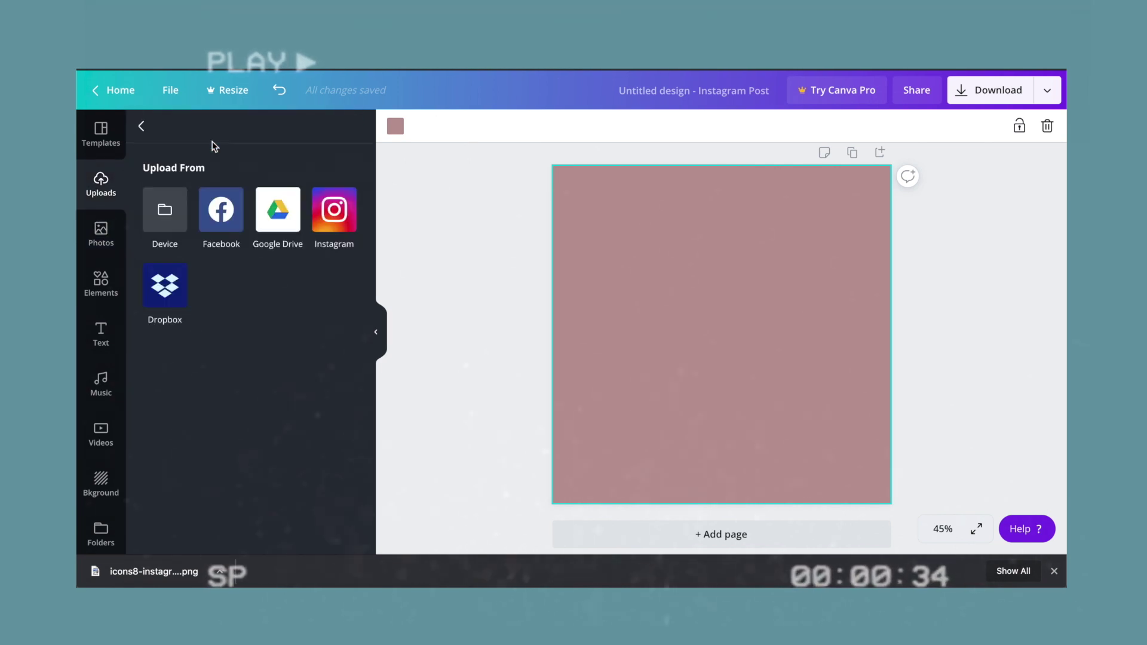
{"action": "left_click", "coordinate": [170, 212]}
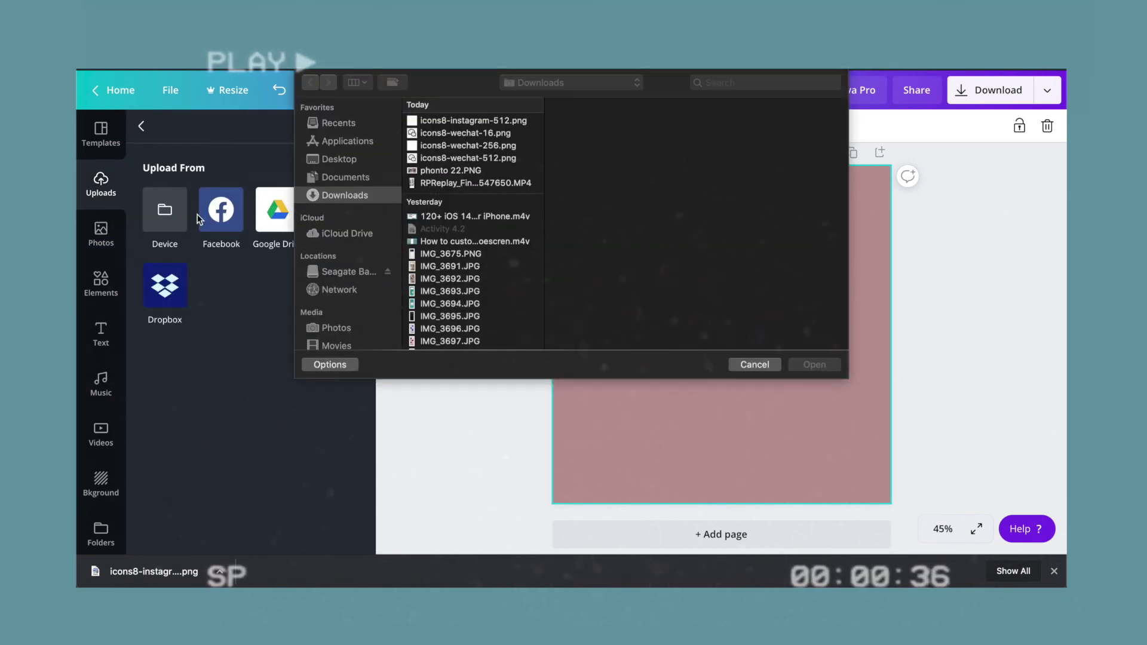
{"action": "left_click", "coordinate": [461, 122]}
{"action": "left_click", "coordinate": [813, 367]}
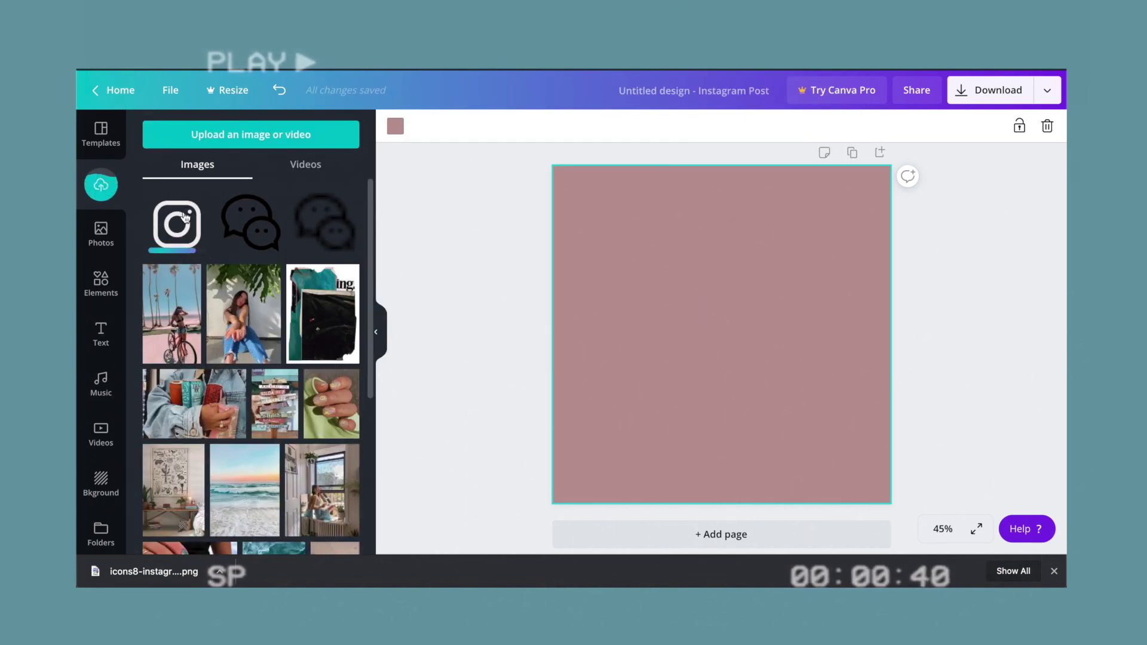
{"action": "left_click_drag", "start_coordinate": [177, 224], "coordinate": [529, 197]}
{"action": "left_click_drag", "start_coordinate": [648, 253], "coordinate": [699, 299]}
Step: Search Elements for squiggles and add a pink squiggle to the design
{"action": "left_click", "coordinate": [566, 226]}
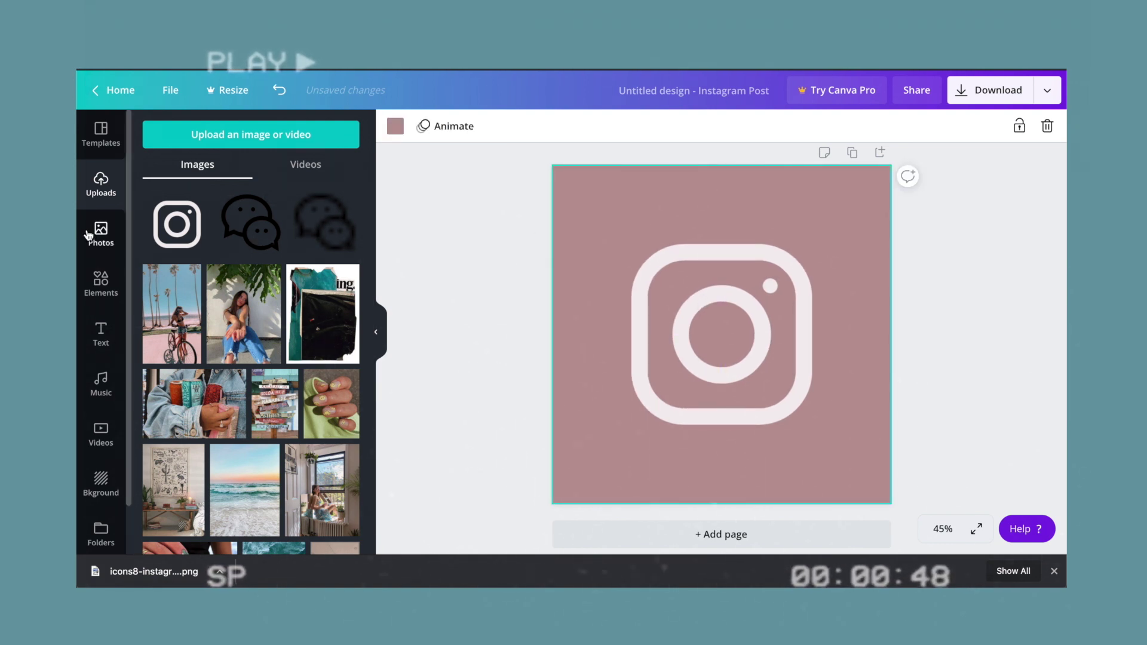
{"action": "left_click", "coordinate": [101, 283]}
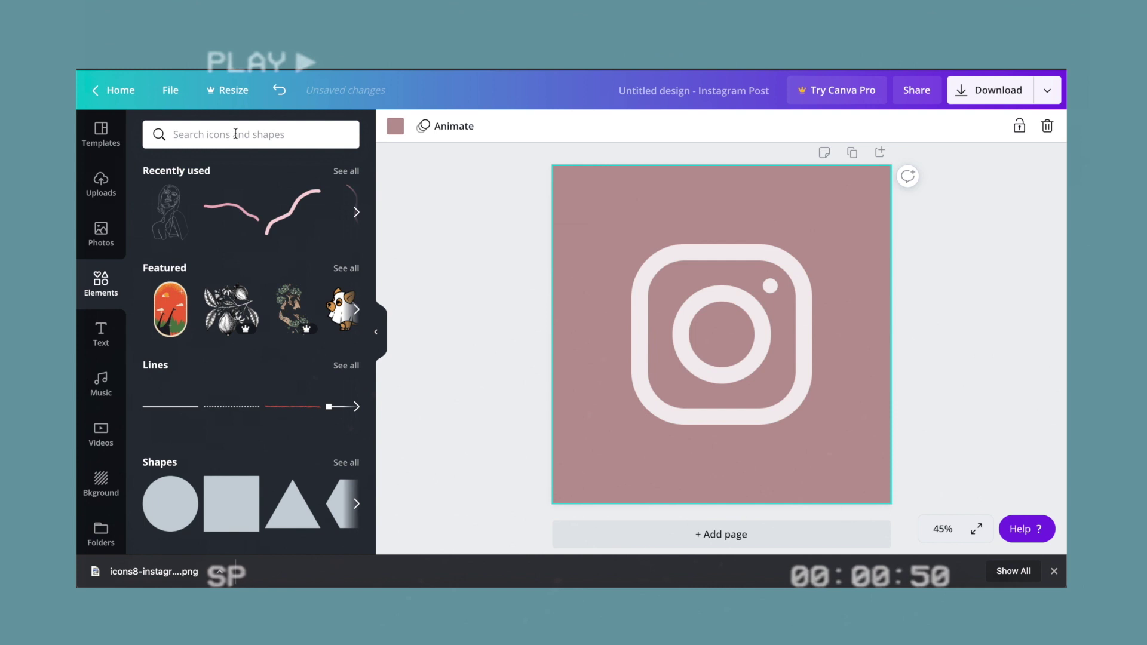
{"action": "left_click", "coordinate": [257, 134]}
{"action": "type", "text": "squiggle"}
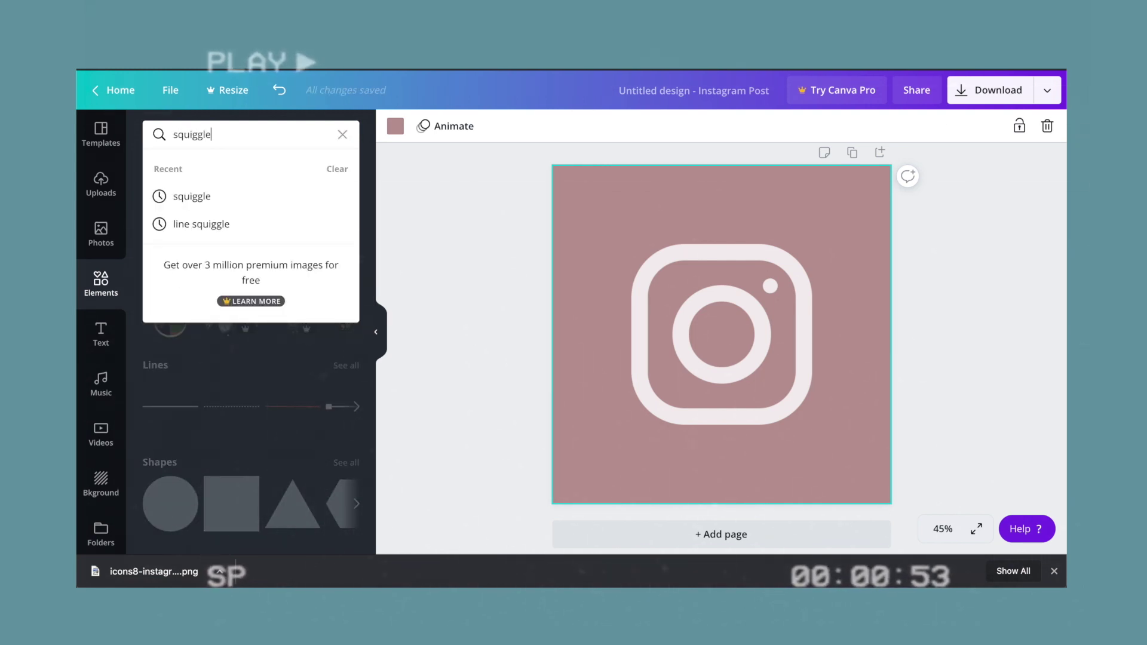
{"action": "key", "text": "Return"}
{"action": "scroll", "coordinate": [198, 281], "scroll_direction": "down", "scroll_amount": 2}
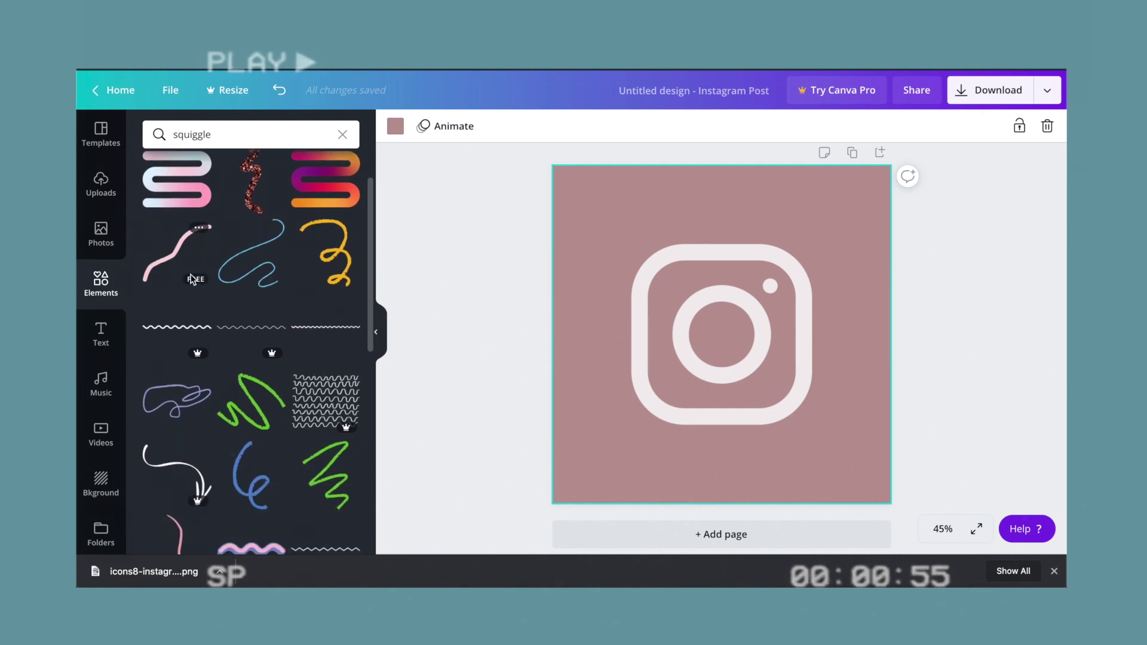
{"action": "scroll", "coordinate": [201, 263], "scroll_direction": "down", "scroll_amount": 3}
{"action": "scroll", "coordinate": [219, 277], "scroll_direction": "down", "scroll_amount": 3}
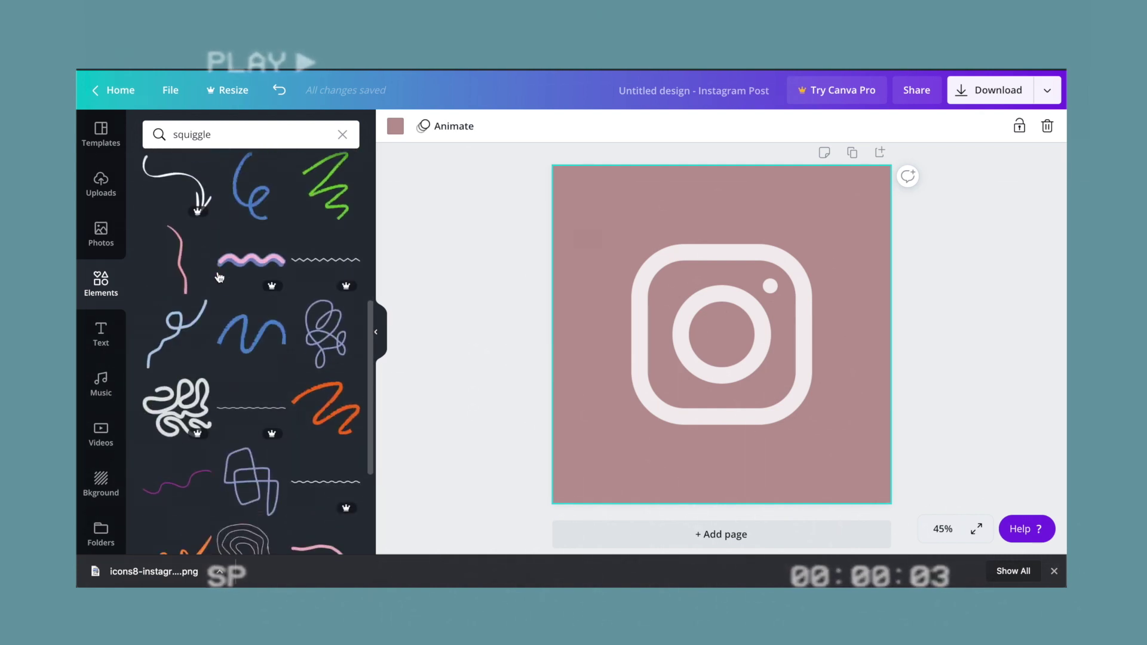
{"action": "left_click", "coordinate": [185, 263]}
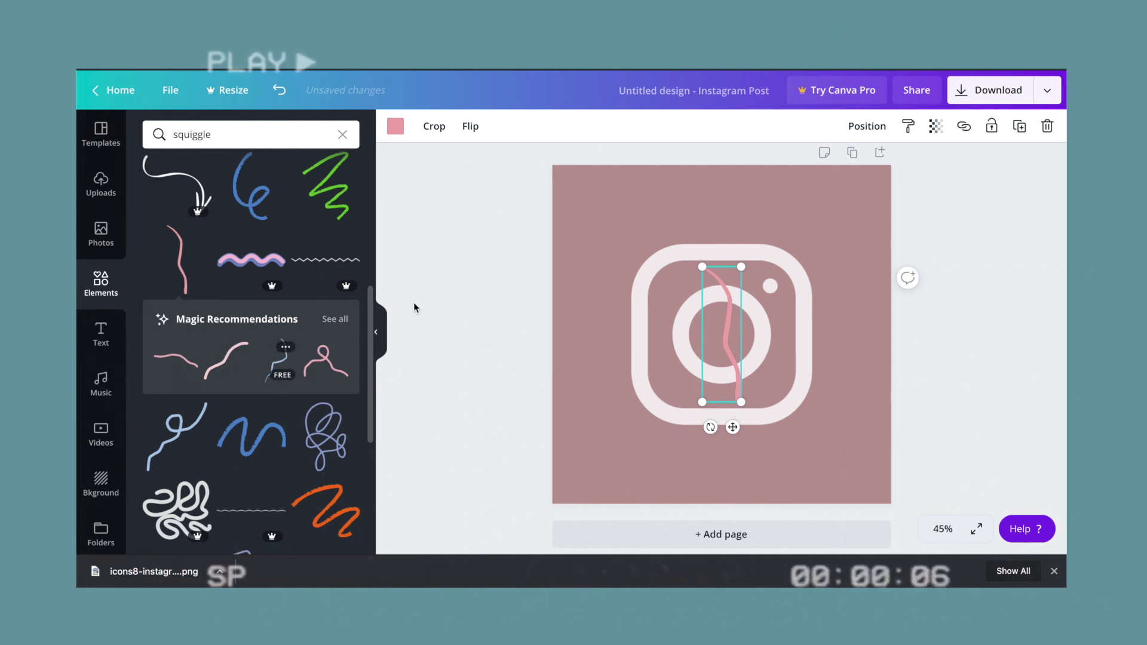
Step: Browse all recommended squiggles, try moving and tilting the pink squiggle, then delete it
{"action": "left_click", "coordinate": [329, 319]}
{"action": "scroll", "coordinate": [267, 356], "scroll_direction": "down", "scroll_amount": 2}
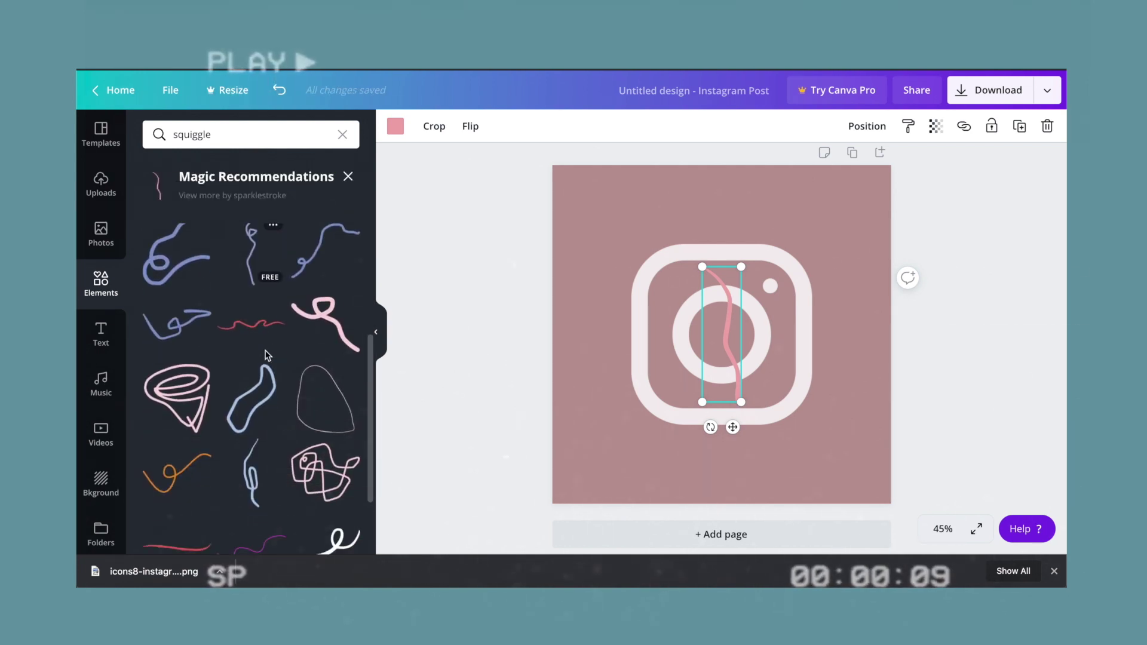
{"action": "scroll", "coordinate": [272, 461], "scroll_direction": "down", "scroll_amount": 2}
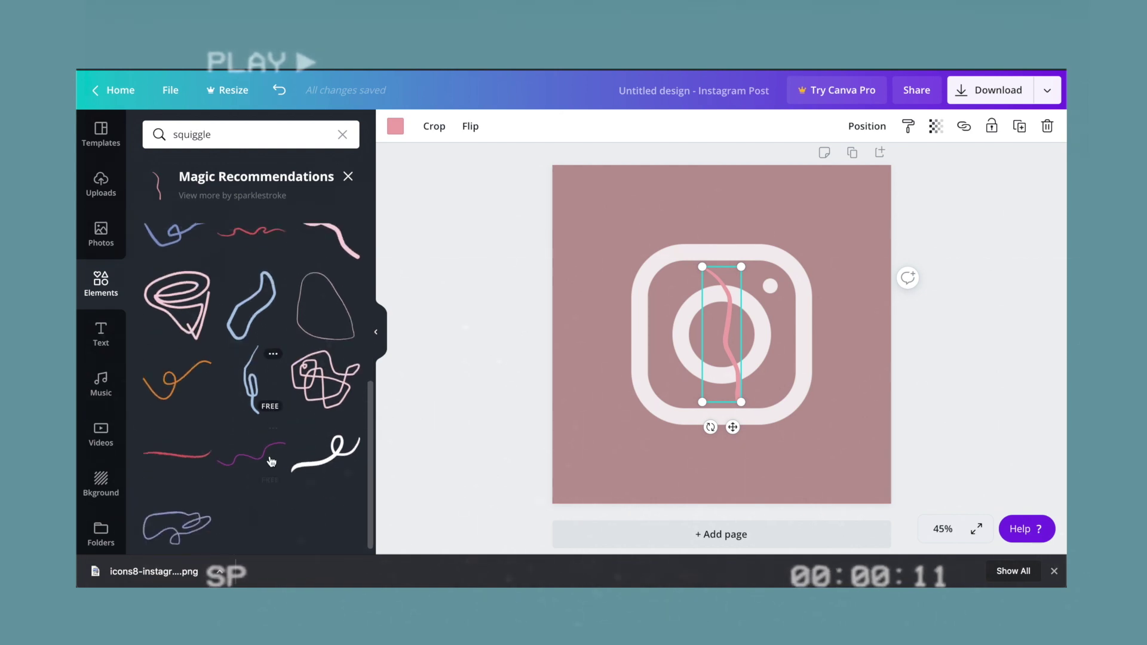
{"action": "scroll", "coordinate": [244, 366], "scroll_direction": "up", "scroll_amount": 5}
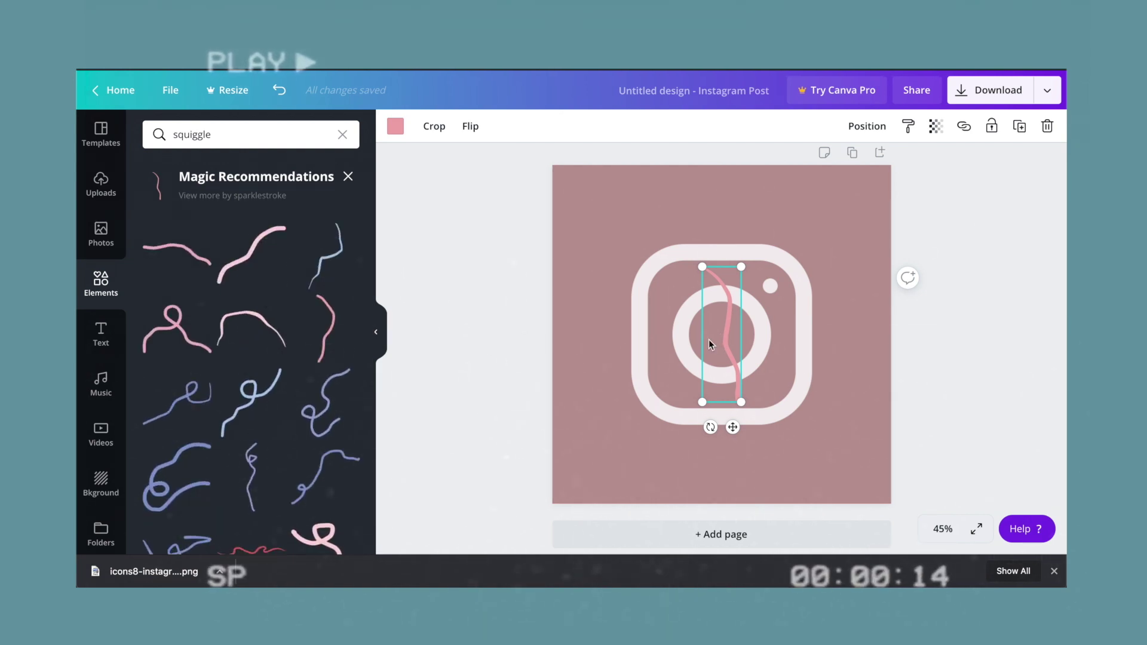
{"action": "left_click_drag", "start_coordinate": [710, 344], "coordinate": [554, 439]}
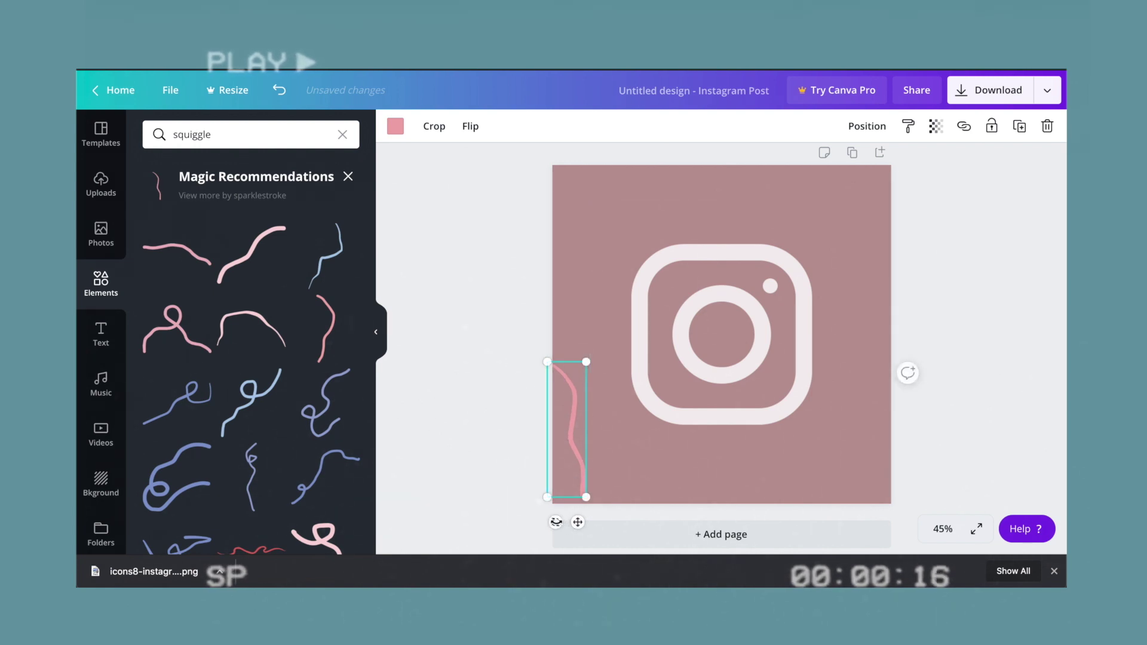
{"action": "mouse_move", "coordinate": [555, 522]}
{"action": "left_mouse_down"}
{"action": "mouse_move", "coordinate": [588, 518]}
{"action": "mouse_move", "coordinate": [607, 498]}
{"action": "mouse_move", "coordinate": [696, 563]}
{"action": "left_mouse_up"}
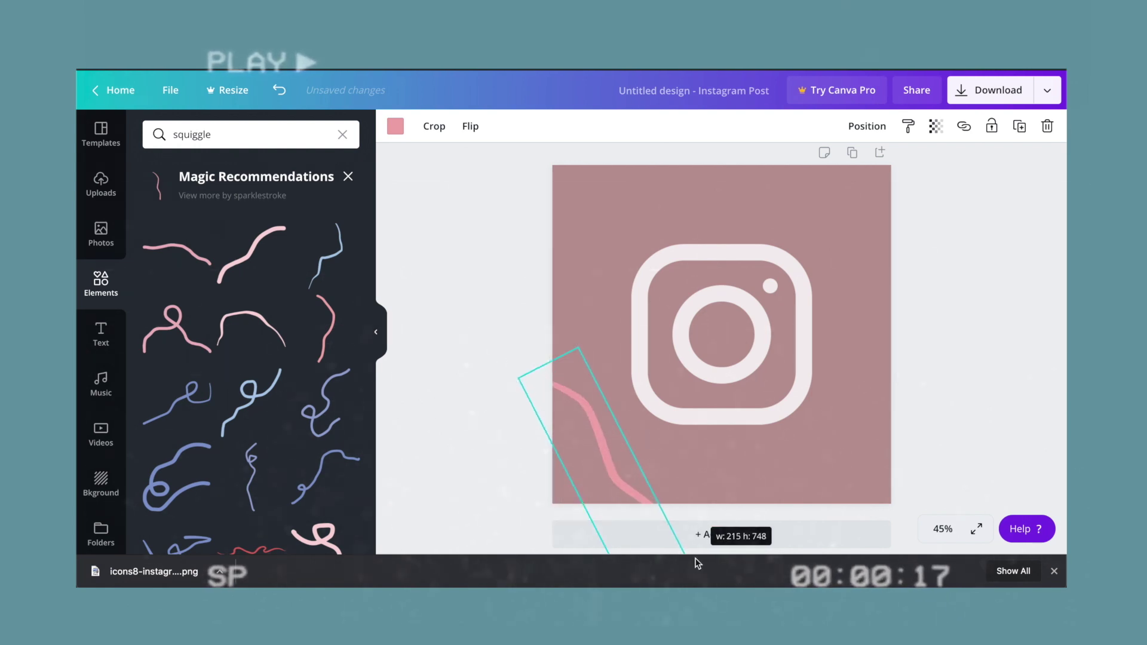
{"action": "key", "text": "Delete"}
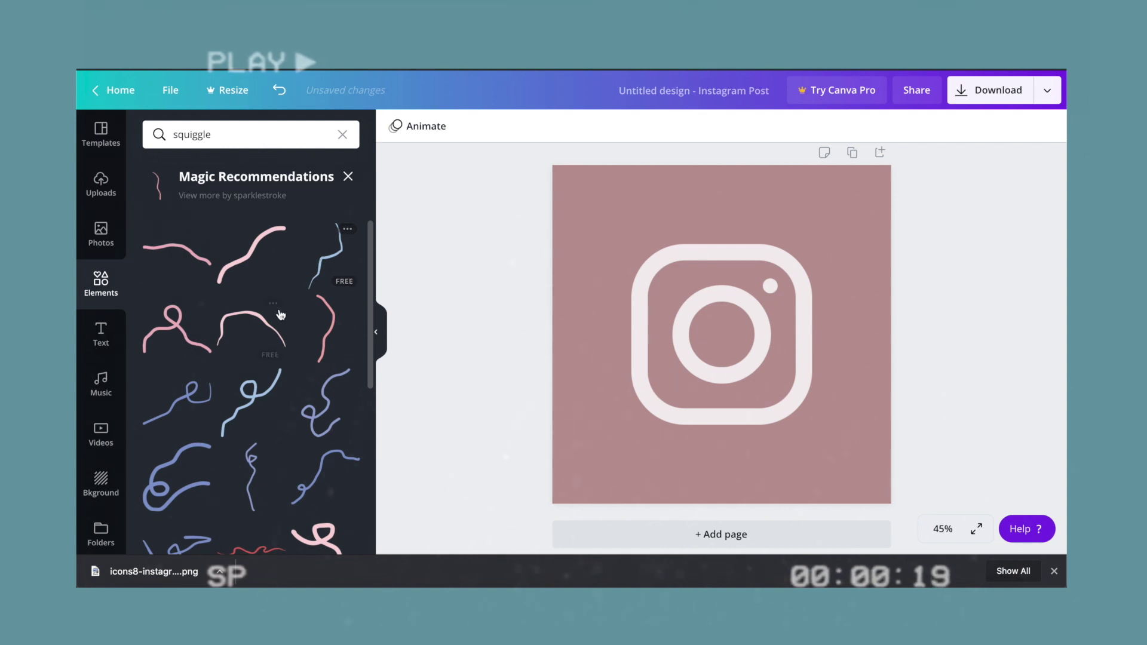
Step: Search Elements for 'line squiggle' and add the yellow wavy line to the design
{"action": "left_click", "coordinate": [163, 133]}
{"action": "type", "text": "l"}
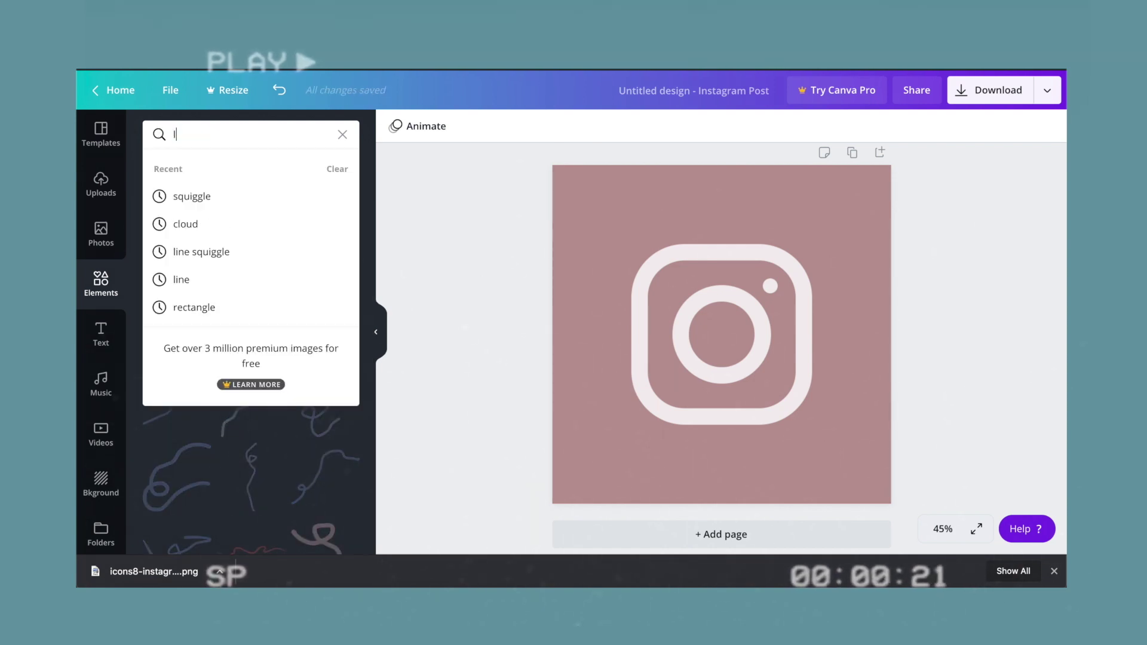
{"action": "type", "text": "ine"}
{"action": "key", "text": "Return"}
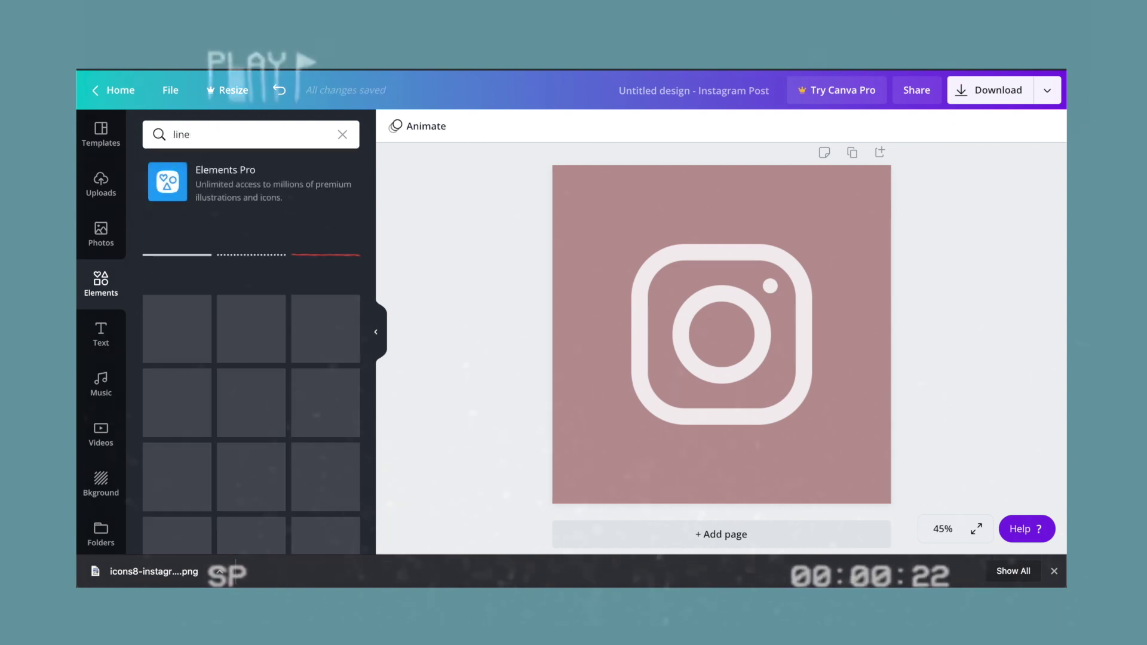
{"action": "left_click", "coordinate": [212, 136]}
{"action": "type", "text": "sq"}
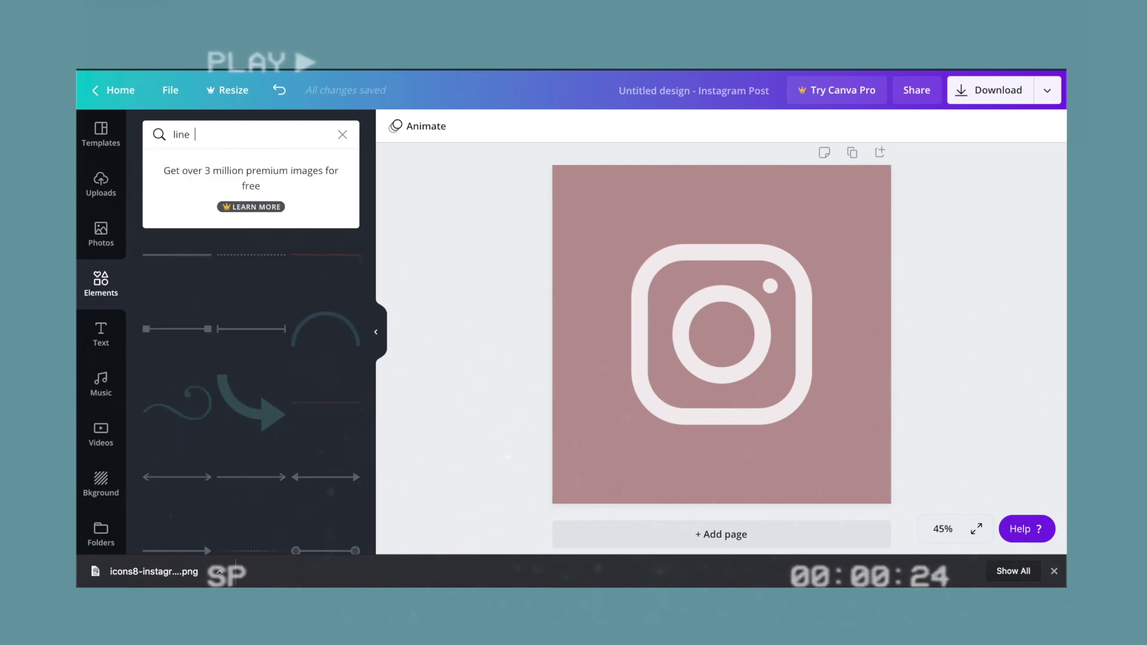
{"action": "type", "text": "uigg"}
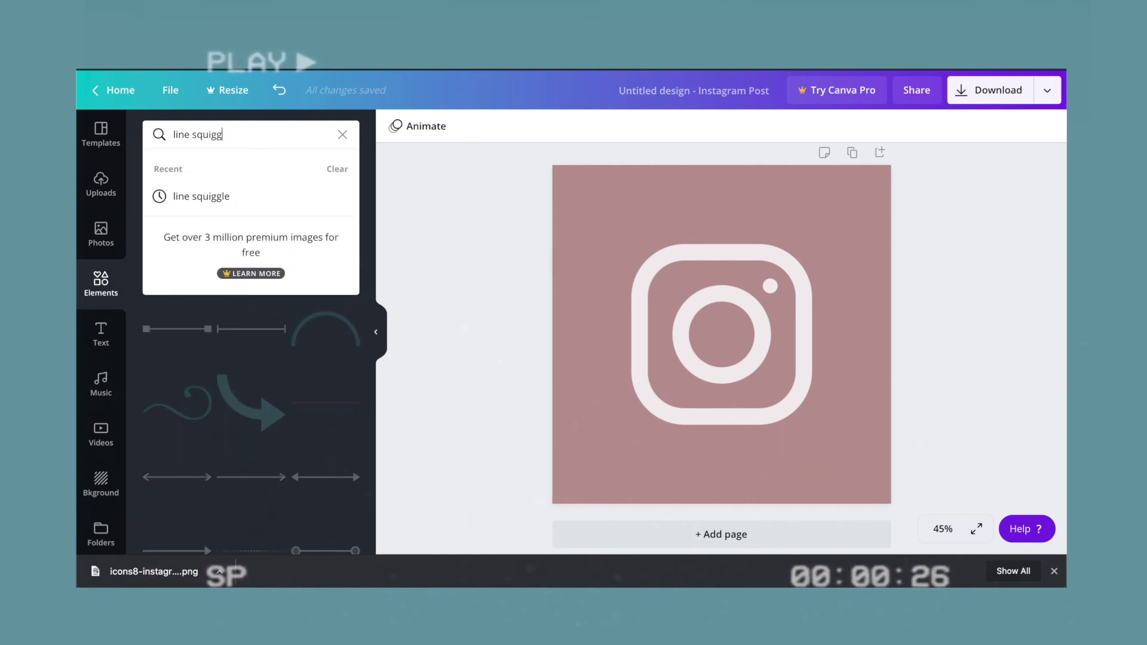
{"action": "type", "text": "le"}
{"action": "key", "text": "Return"}
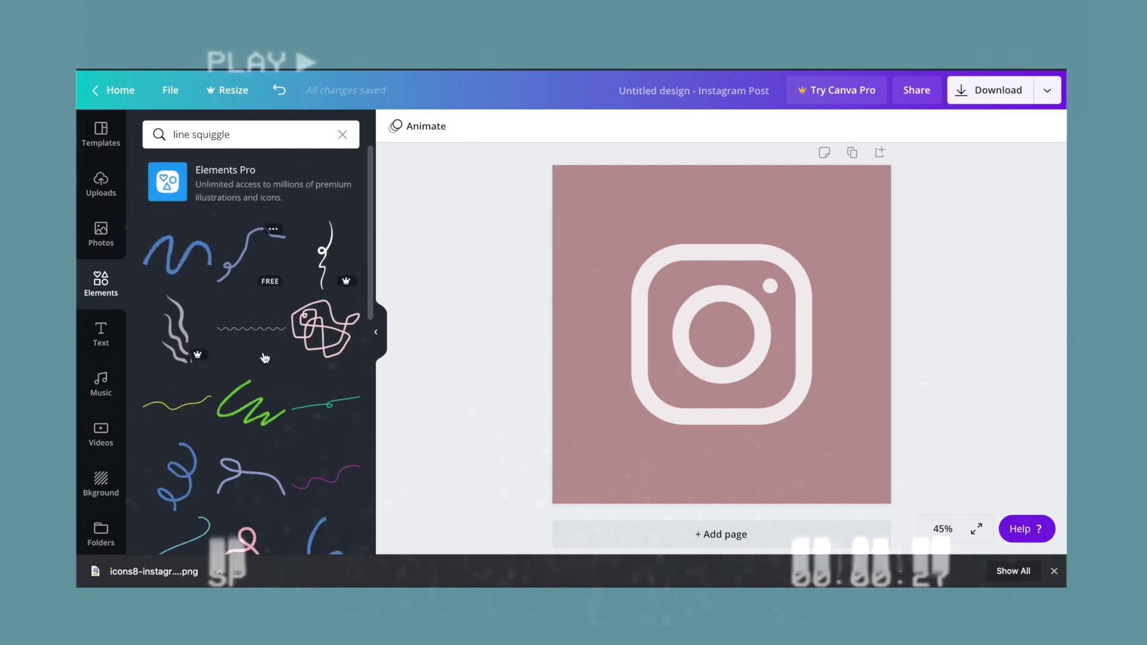
{"action": "scroll", "coordinate": [265, 358], "scroll_direction": "down", "scroll_amount": 2}
{"action": "left_click", "coordinate": [182, 311]}
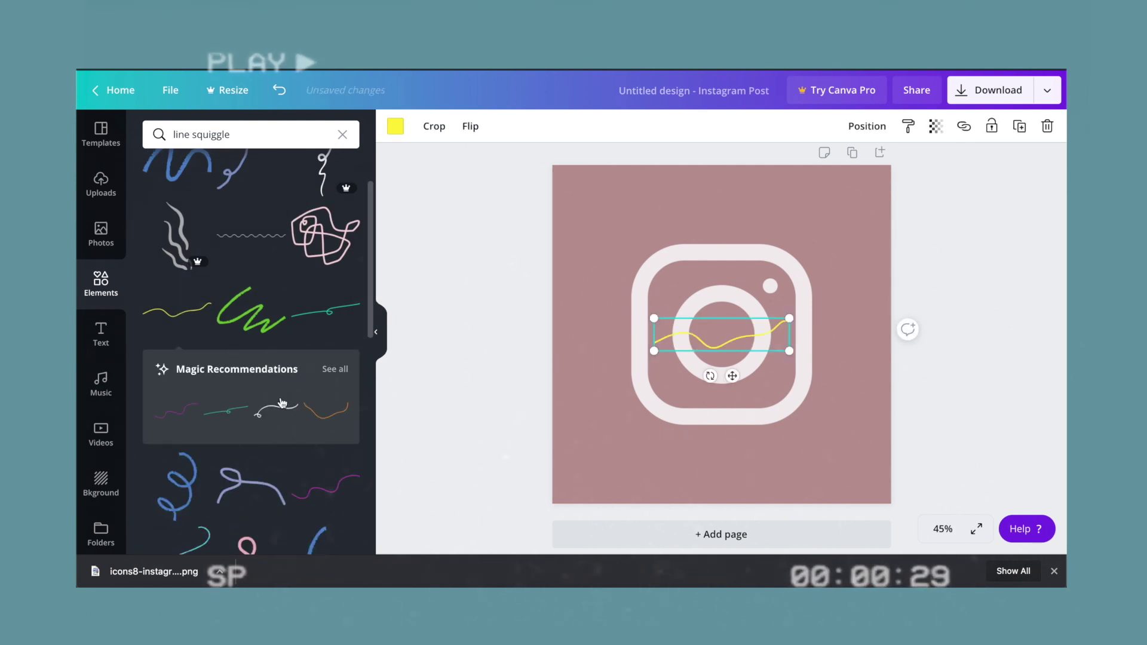
Step: Place the wavy line along the lower-left edge, tilted 55°, and stretch it longer
{"action": "left_click_drag", "start_coordinate": [704, 333], "coordinate": [553, 391]}
{"action": "left_click_drag", "start_coordinate": [574, 428], "coordinate": [554, 385]}
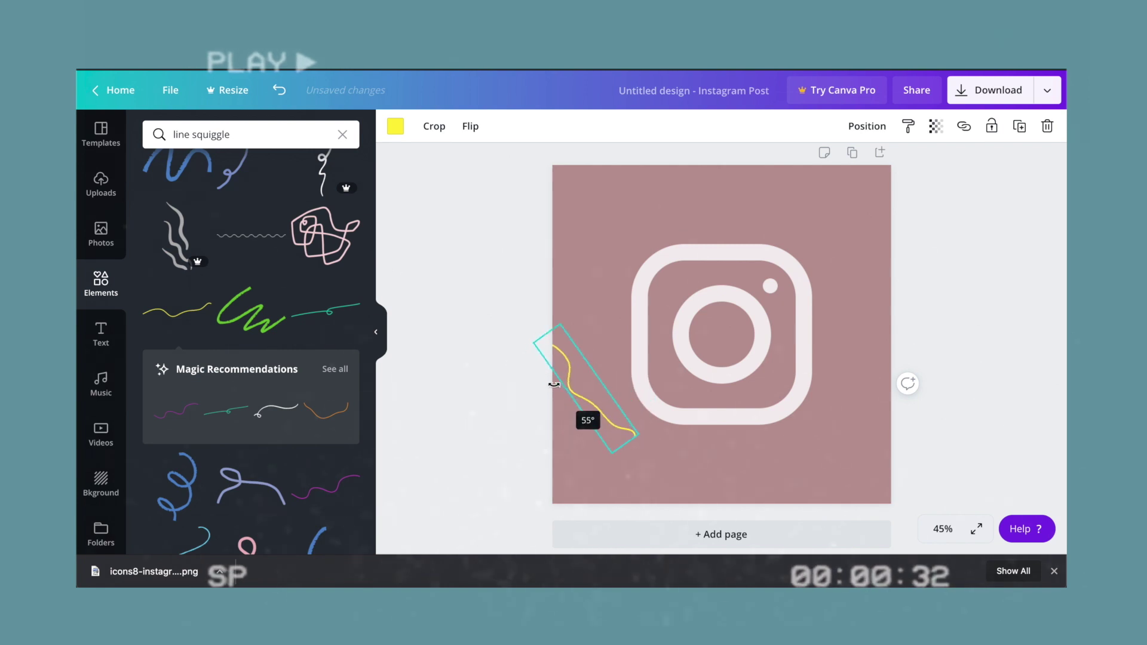
{"action": "mouse_move", "coordinate": [595, 457]}
{"action": "left_mouse_down"}
{"action": "mouse_move", "coordinate": [598, 551]}
{"action": "mouse_move", "coordinate": [585, 440]}
{"action": "left_mouse_up"}
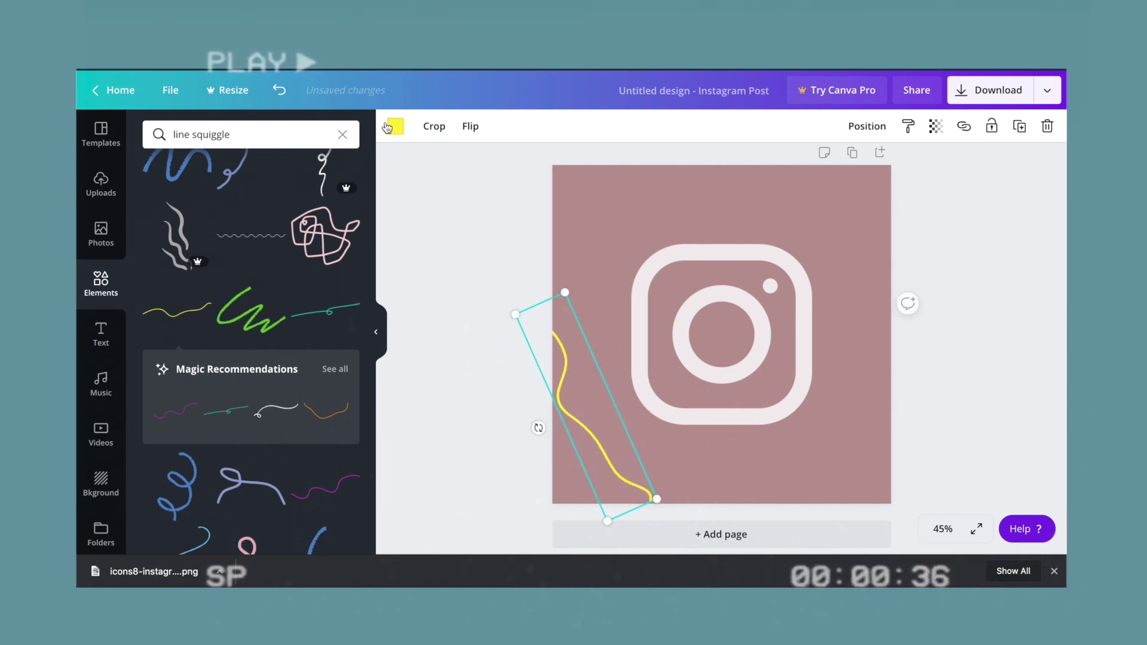
Step: Recolour the wavy line pale pink #EBDFDF with the custom colour picker
{"action": "left_click", "coordinate": [395, 126]}
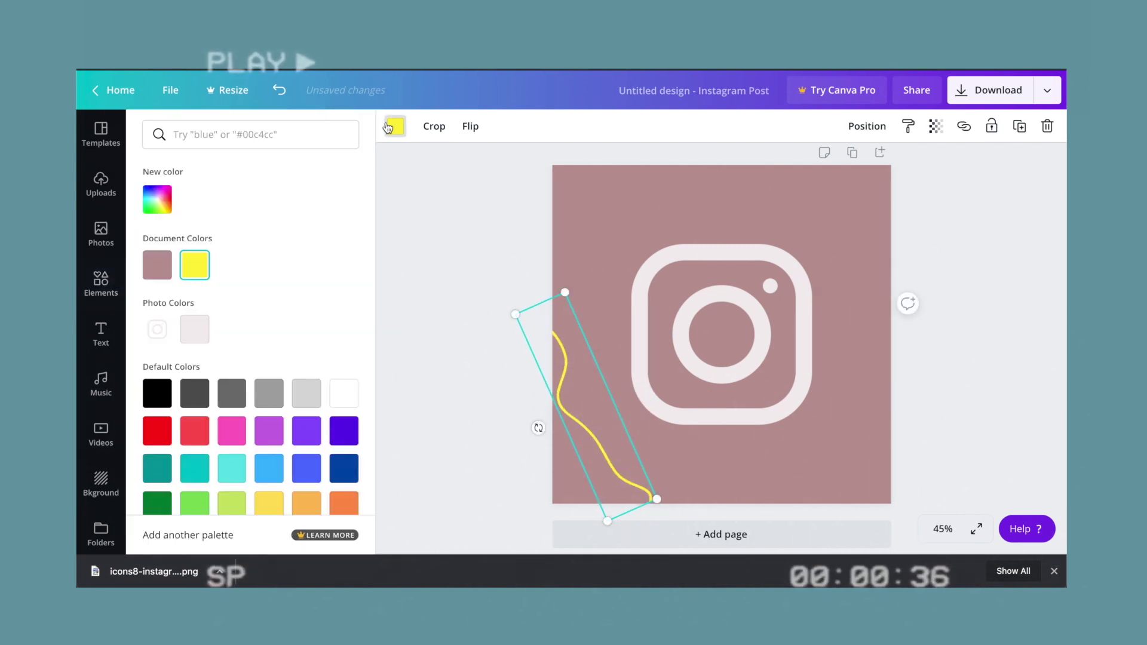
{"action": "left_click", "coordinate": [157, 207]}
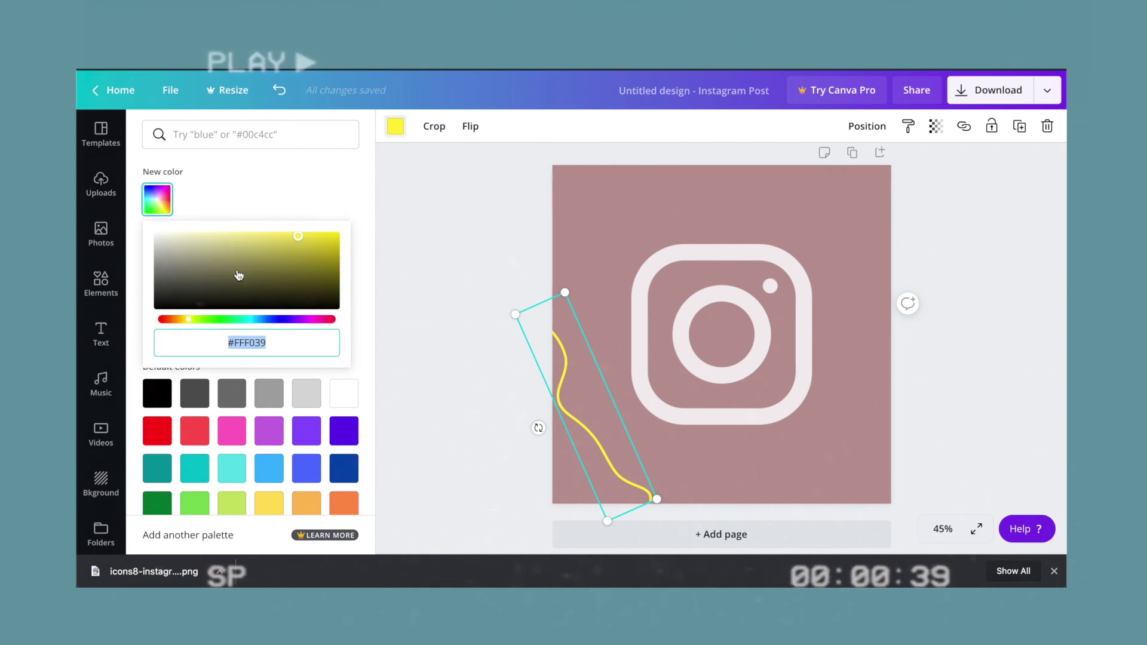
{"action": "left_click", "coordinate": [269, 178]}
{"action": "left_click", "coordinate": [159, 266]}
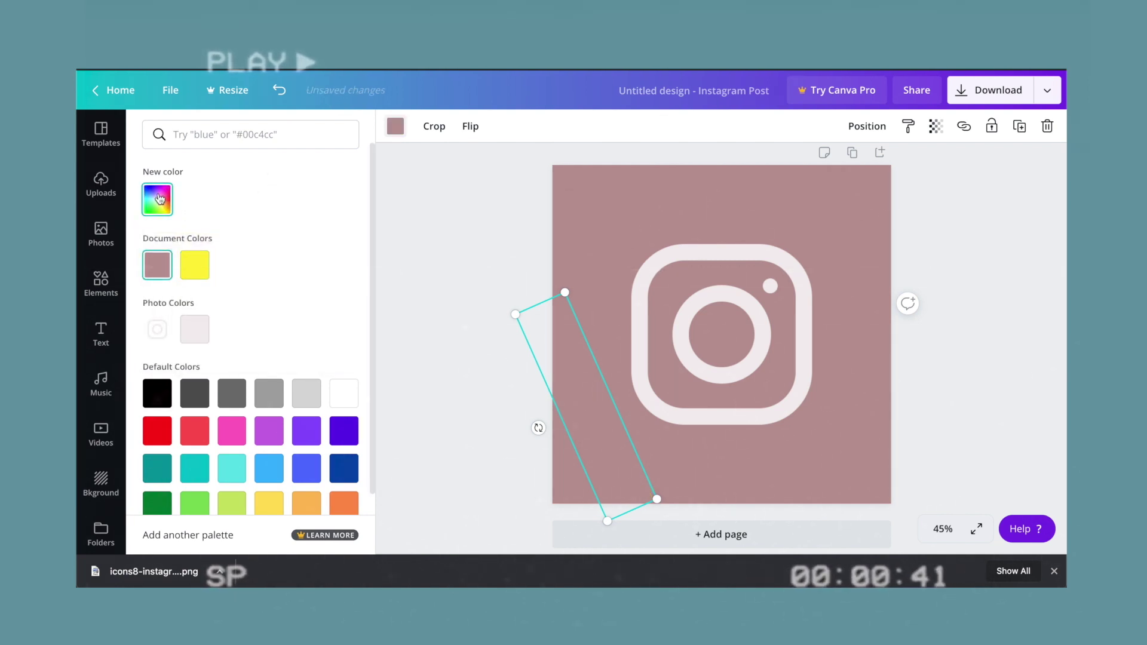
{"action": "left_click", "coordinate": [159, 199]}
{"action": "left_click_drag", "start_coordinate": [191, 249], "coordinate": [162, 237]}
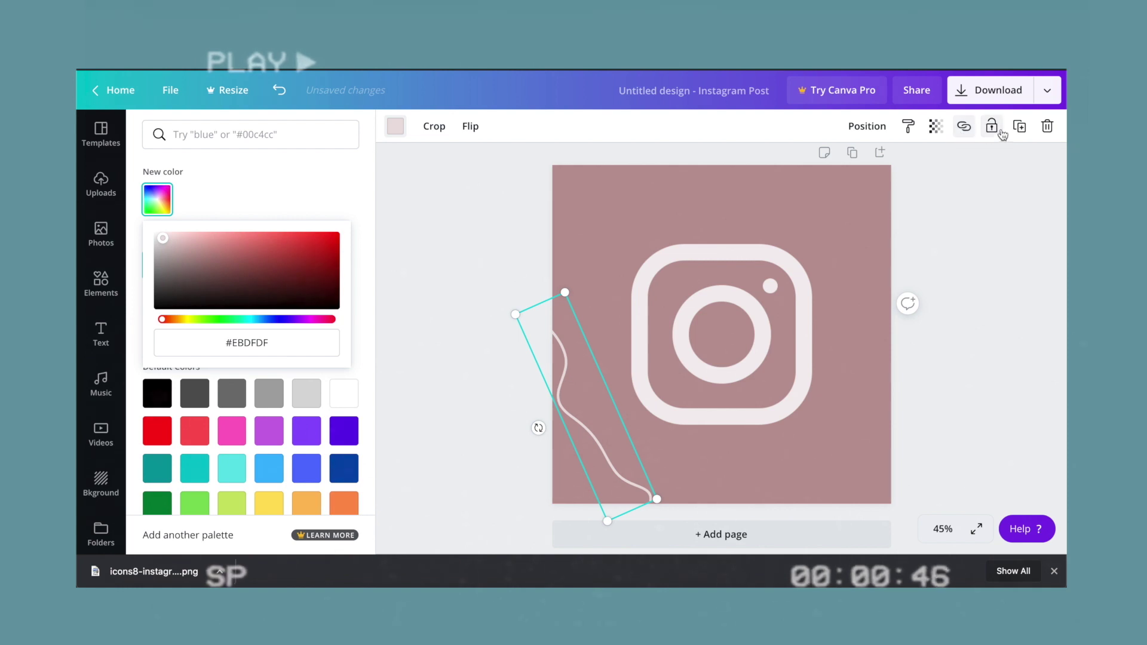
Step: Put a second, enlarged wavy line along the upper-right edge of the post
{"action": "mouse_move", "coordinate": [583, 419]}
{"action": "left_mouse_down"}
{"action": "mouse_move", "coordinate": [618, 421]}
{"action": "mouse_move", "coordinate": [622, 440]}
{"action": "mouse_move", "coordinate": [684, 474]}
{"action": "mouse_move", "coordinate": [887, 343]}
{"action": "mouse_move", "coordinate": [895, 276]}
{"action": "mouse_move", "coordinate": [894, 325]}
{"action": "mouse_move", "coordinate": [853, 339]}
{"action": "mouse_move", "coordinate": [884, 448]}
{"action": "mouse_move", "coordinate": [843, 254]}
{"action": "left_mouse_up"}
{"action": "left_click_drag", "start_coordinate": [877, 379], "coordinate": [897, 458]}
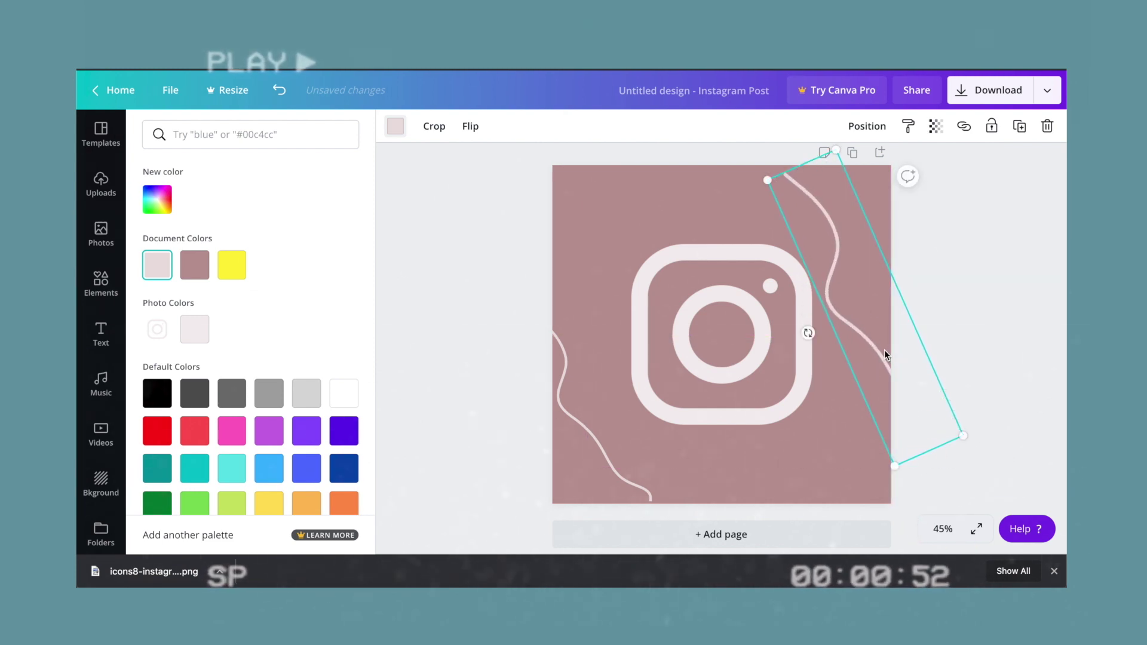
{"action": "left_click_drag", "start_coordinate": [888, 343], "coordinate": [887, 335]}
{"action": "left_click", "coordinate": [900, 300]}
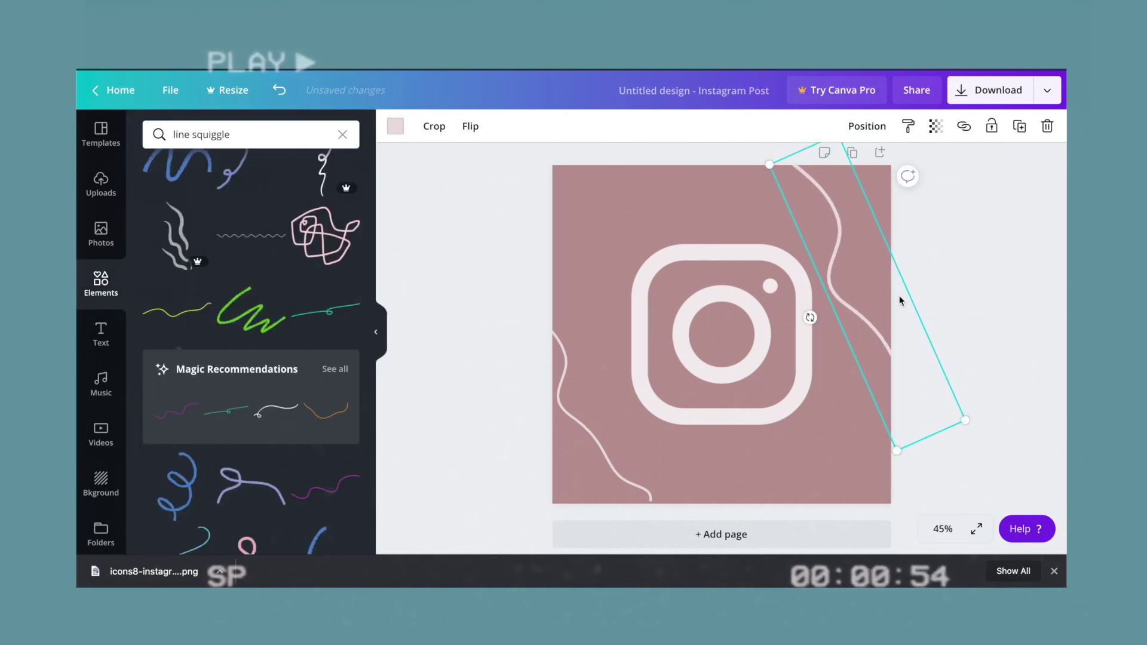
{"action": "left_click_drag", "start_coordinate": [838, 307], "coordinate": [849, 297]}
Step: Lower the transparency of both wavy lines to about 63–65
{"action": "left_click", "coordinate": [934, 128]}
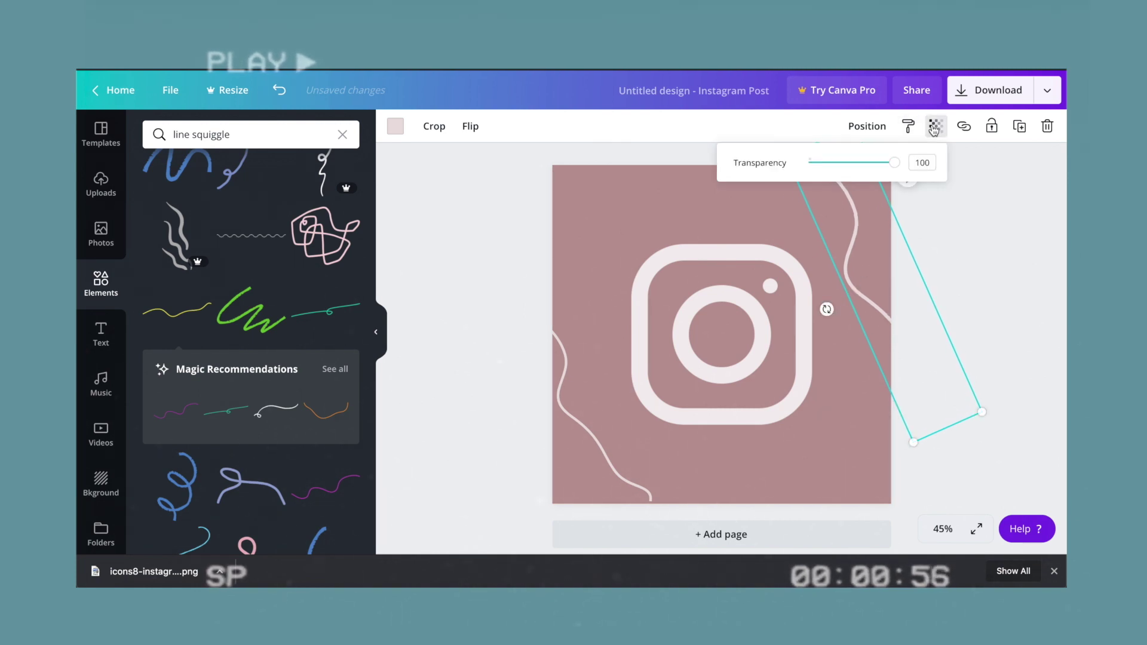
{"action": "left_click", "coordinate": [576, 391]}
{"action": "left_click", "coordinate": [934, 133]}
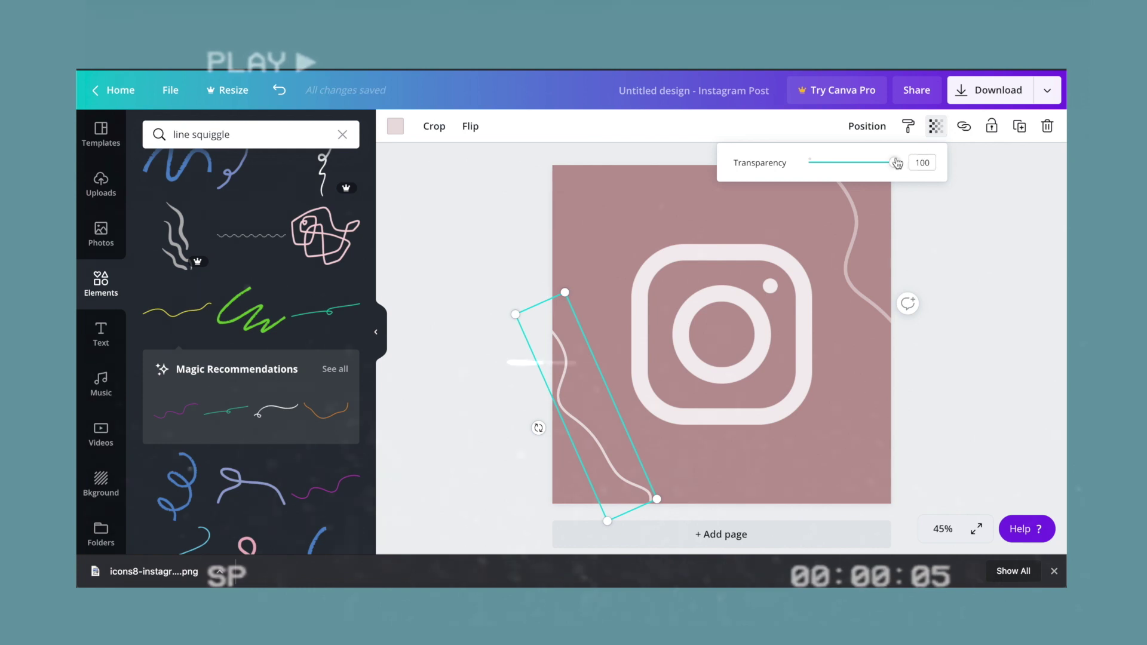
{"action": "left_click_drag", "start_coordinate": [896, 162], "coordinate": [860, 162]}
Step: Download the pink Instagram design as a 1080 × 1080 PNG and close the Canva Pro scheduling pop-up
{"action": "left_click", "coordinate": [957, 229]}
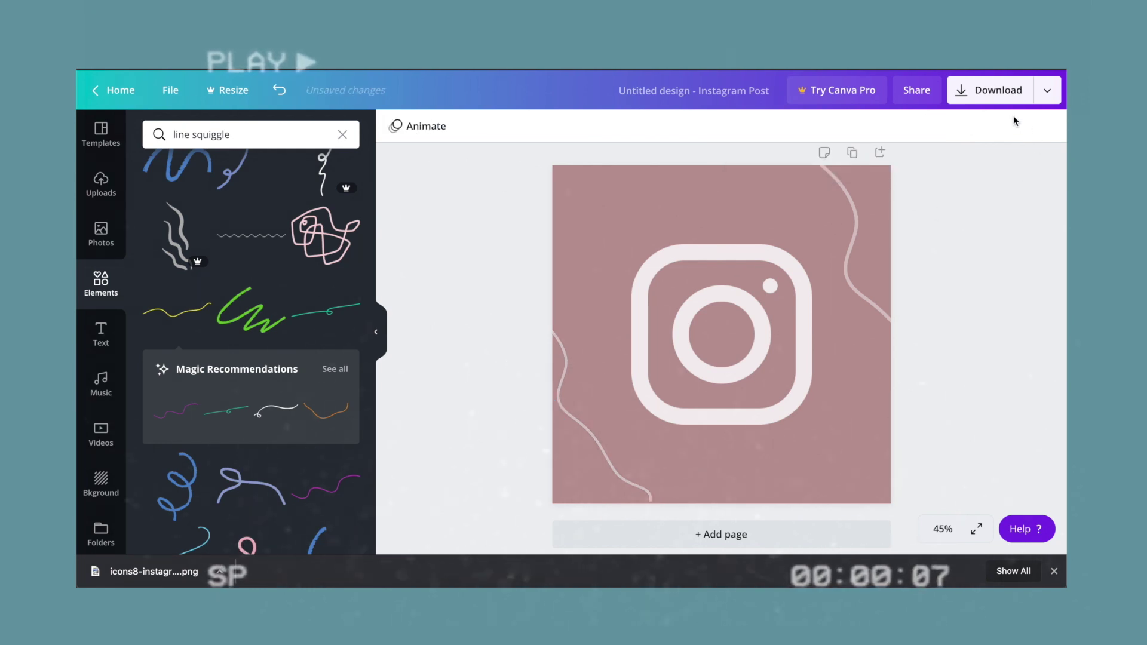
{"action": "left_click", "coordinate": [1009, 90]}
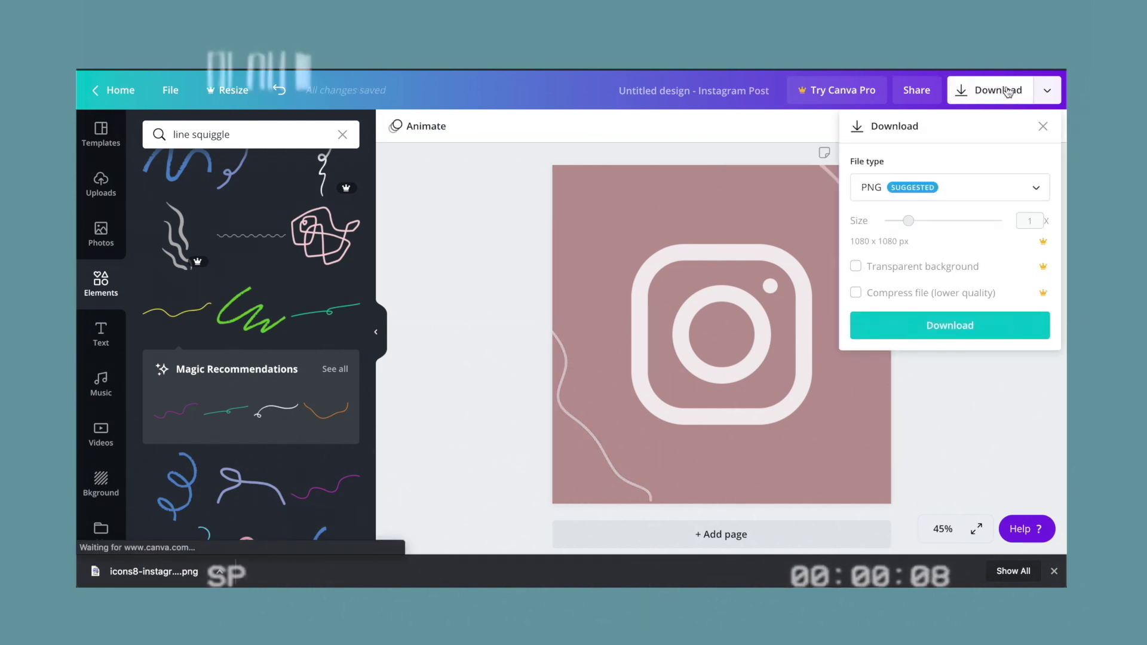
{"action": "left_click", "coordinate": [937, 329]}
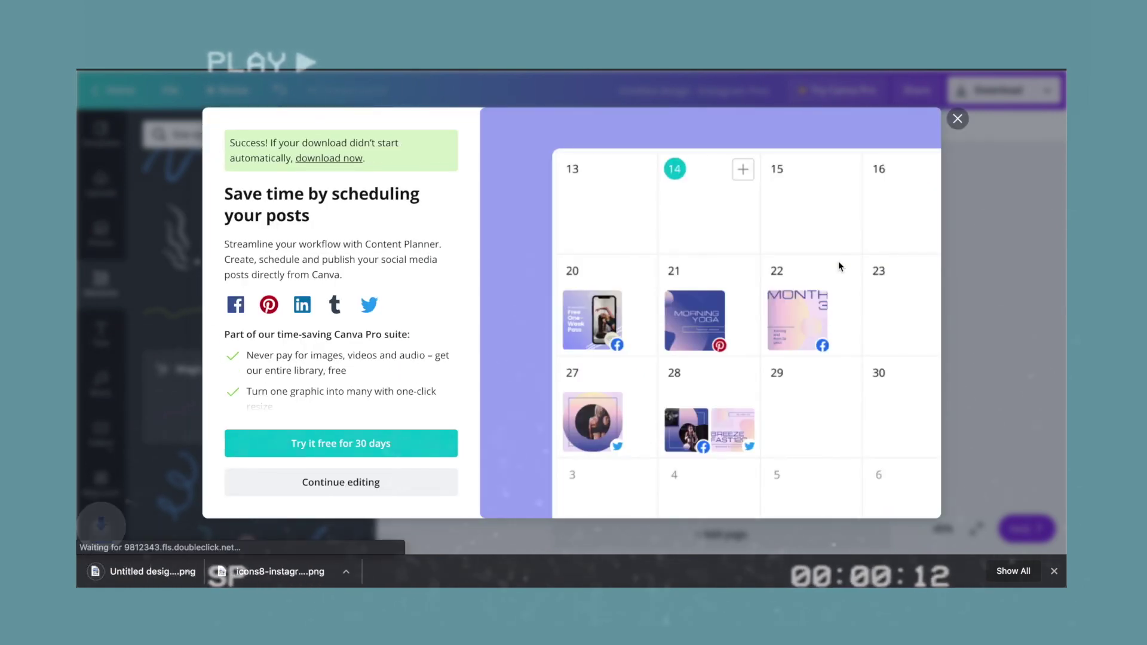
{"action": "left_click", "coordinate": [957, 119]}
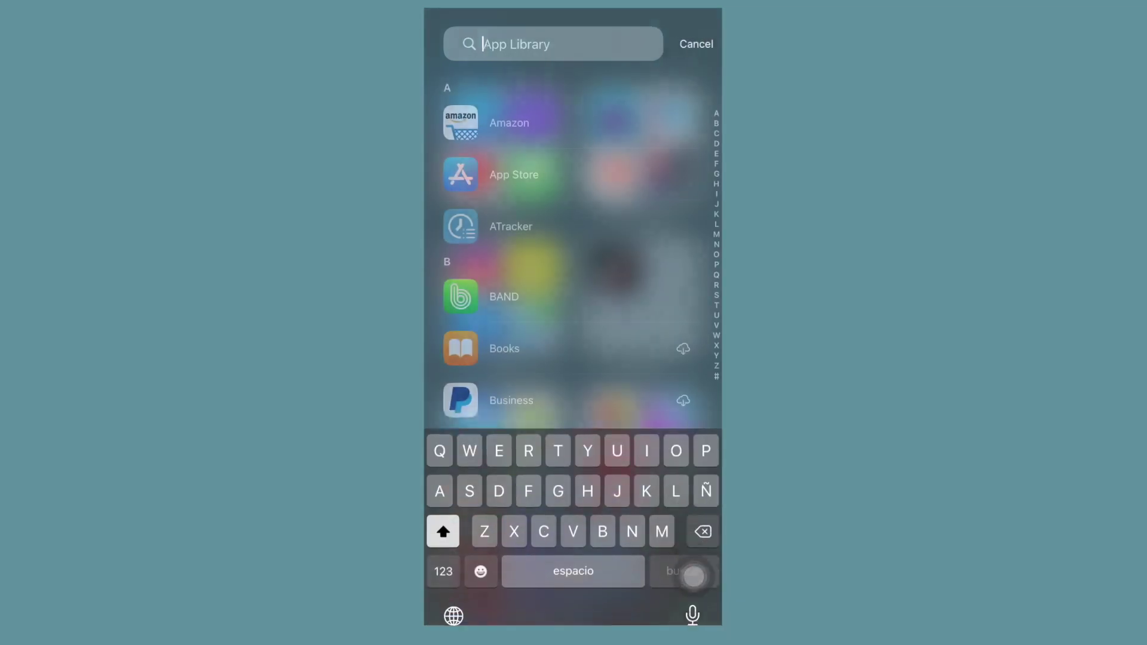
Step: Launch the Shortcuts app from the App Library search and start a new shortcut
{"action": "type", "text": "Short"}
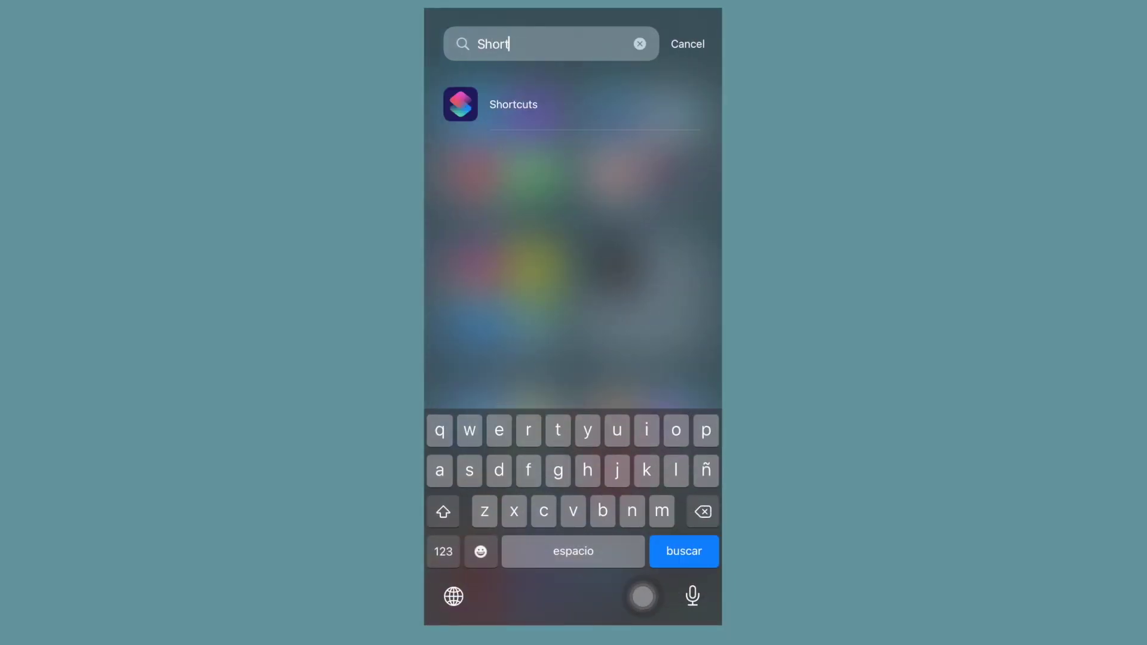
{"action": "key", "text": "Return"}
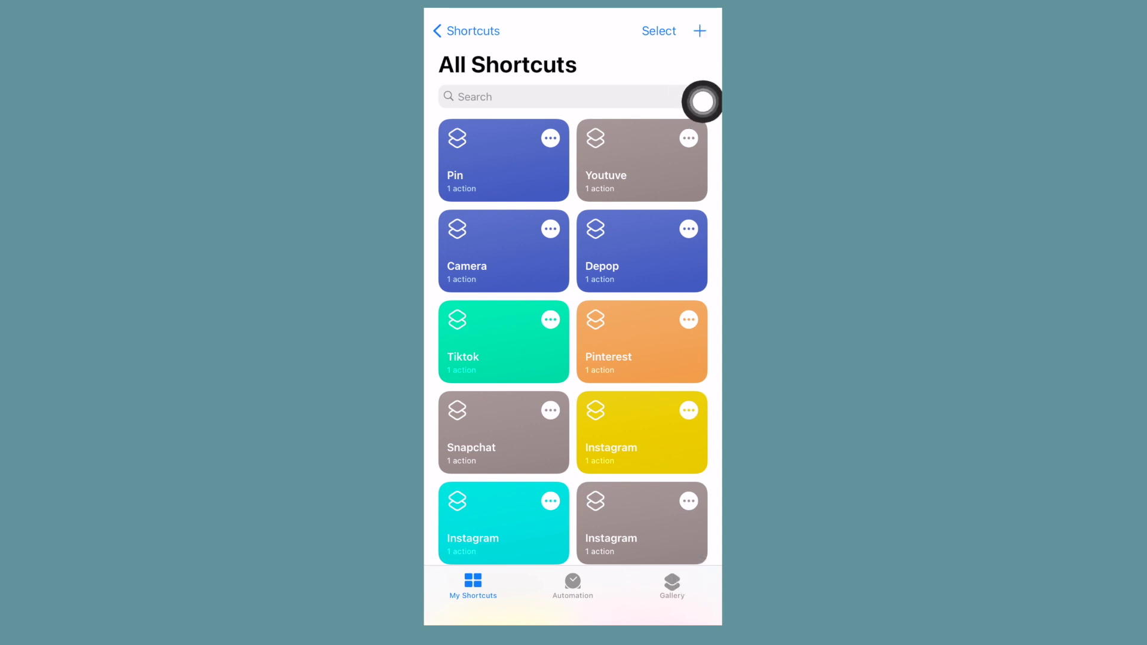
{"action": "left_click", "coordinate": [700, 30]}
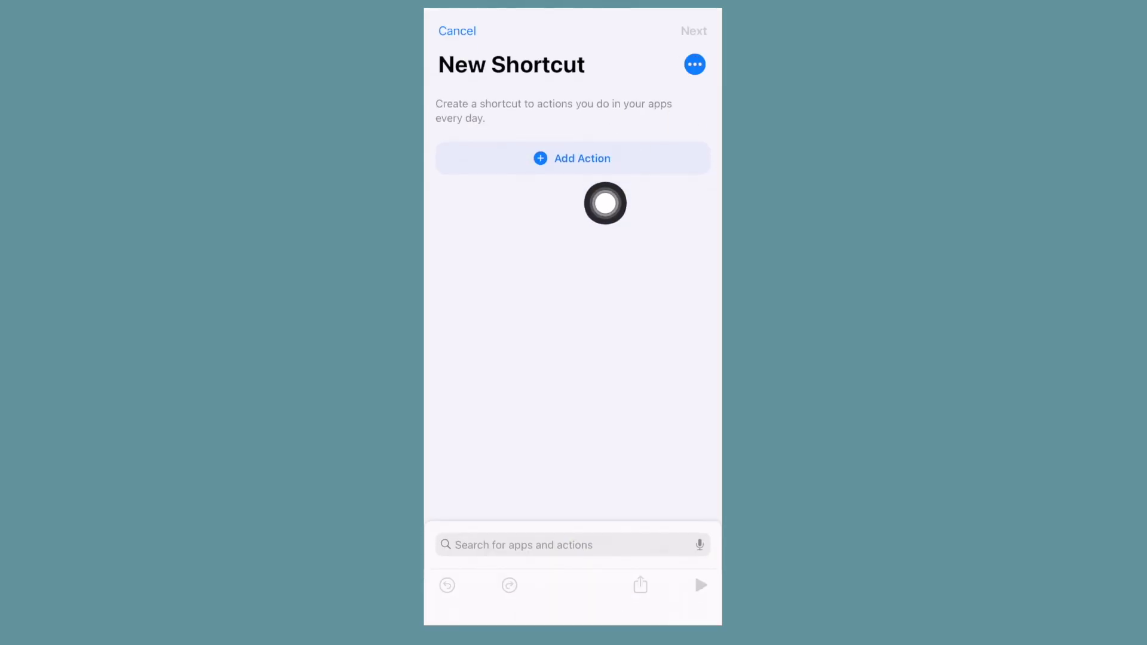
Step: Add a Scripting > Open App action set to Instagram and bring up the shortcut's details
{"action": "left_click", "coordinate": [694, 203]}
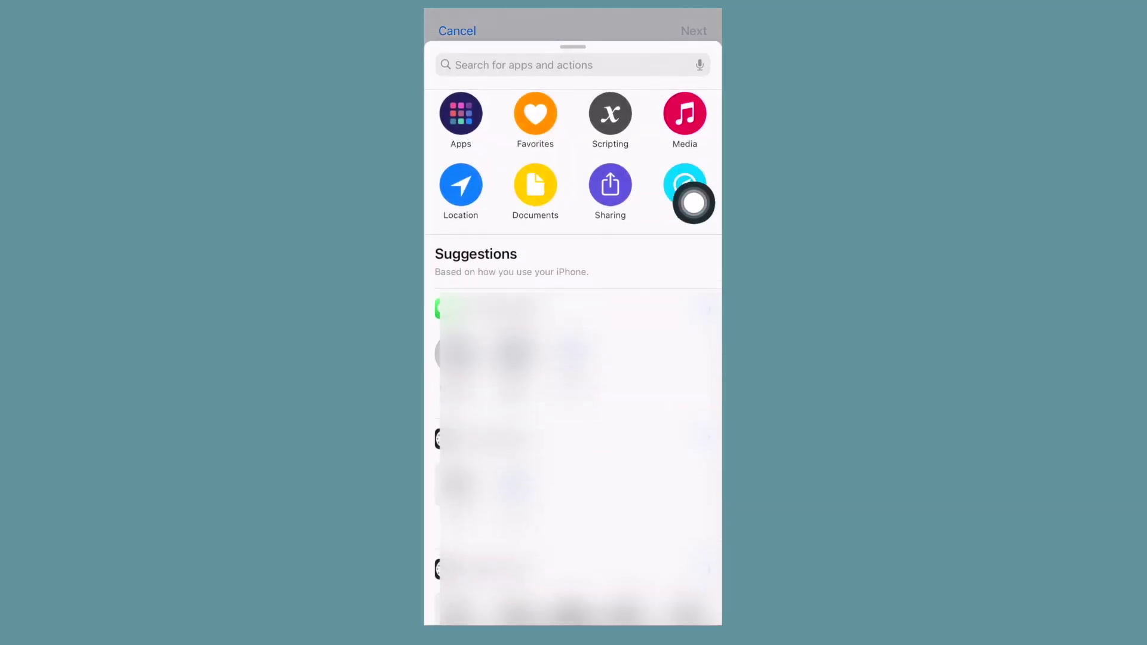
{"action": "left_click", "coordinate": [603, 119]}
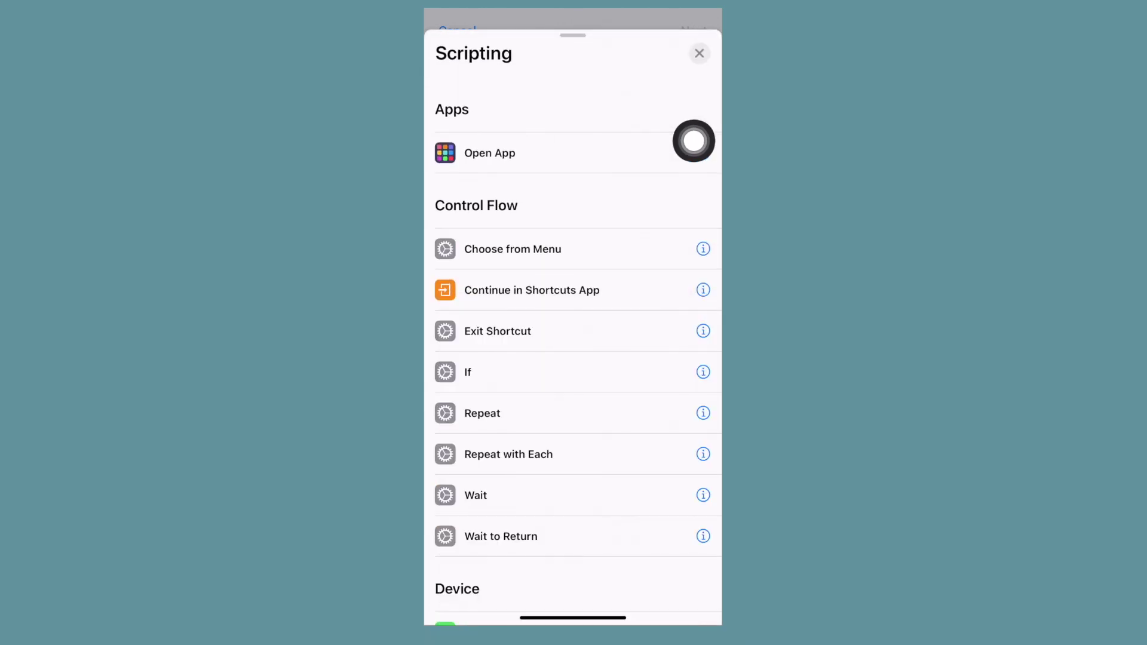
{"action": "left_click", "coordinate": [690, 170]}
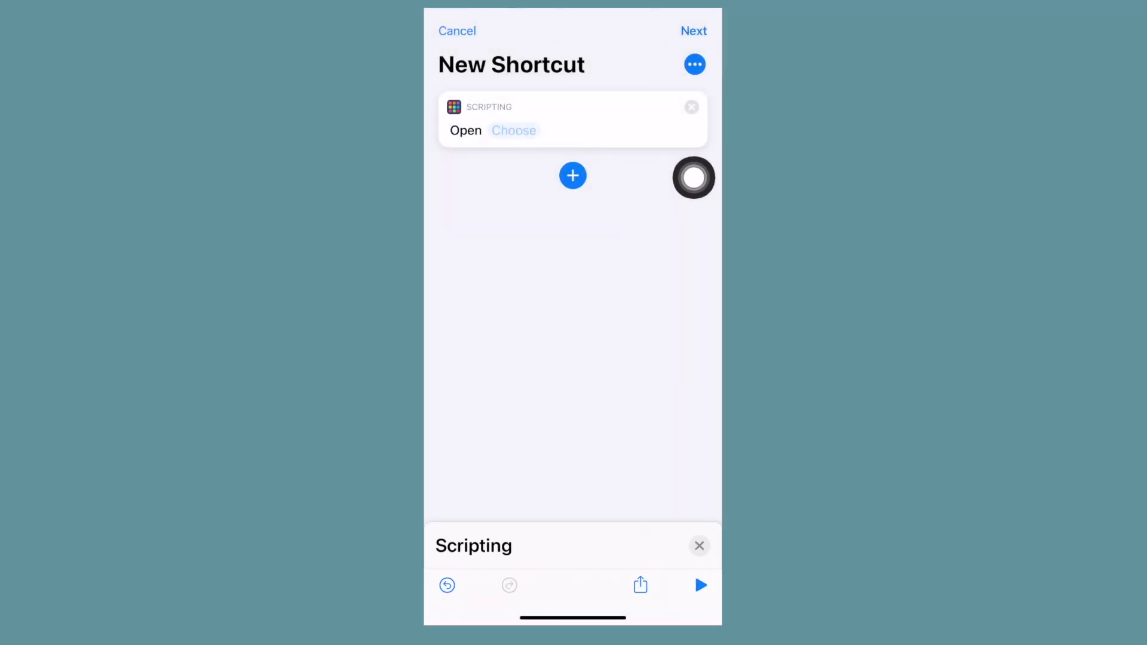
{"action": "left_click", "coordinate": [490, 75]}
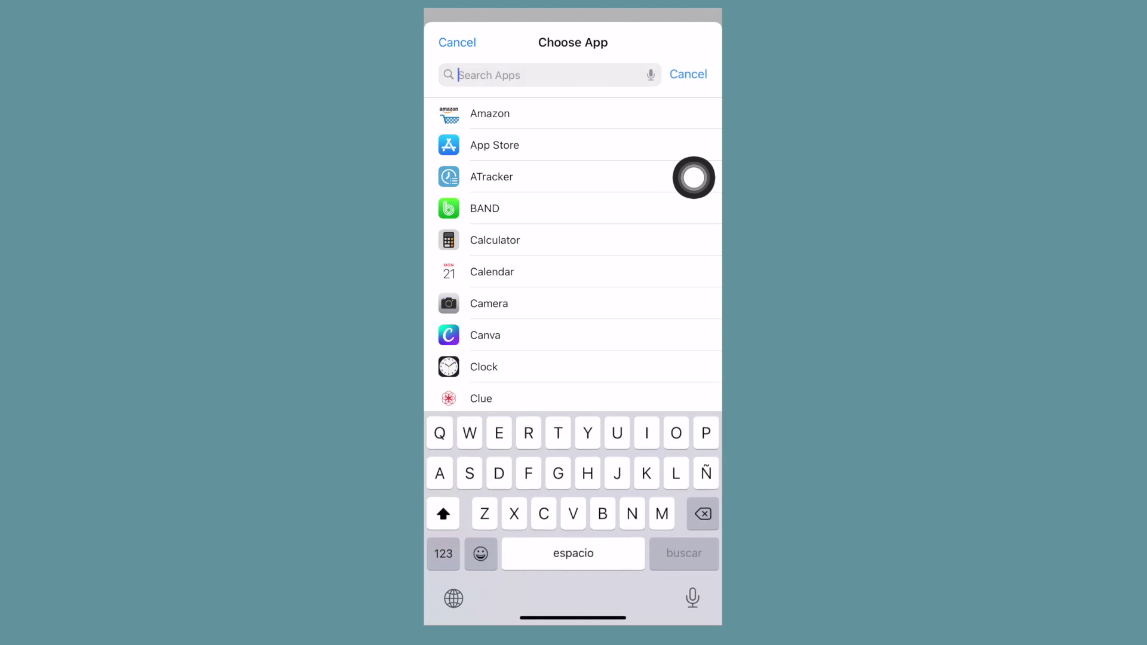
{"action": "type", "text": "Inst"}
{"action": "left_click", "coordinate": [495, 114]}
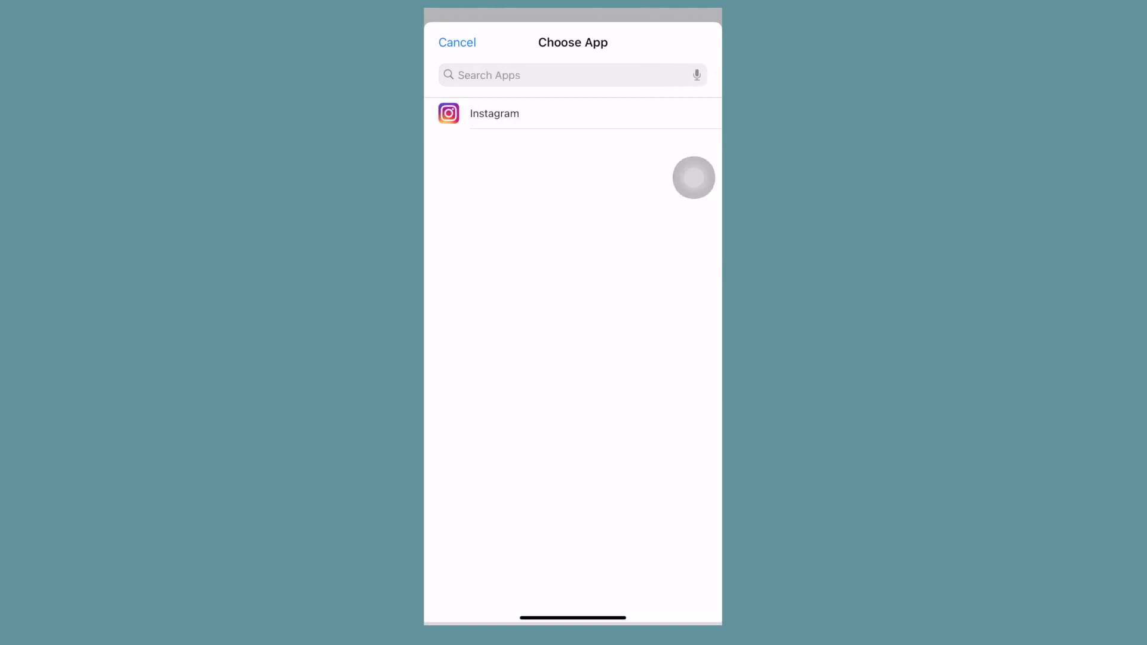
{"action": "left_click", "coordinate": [694, 65]}
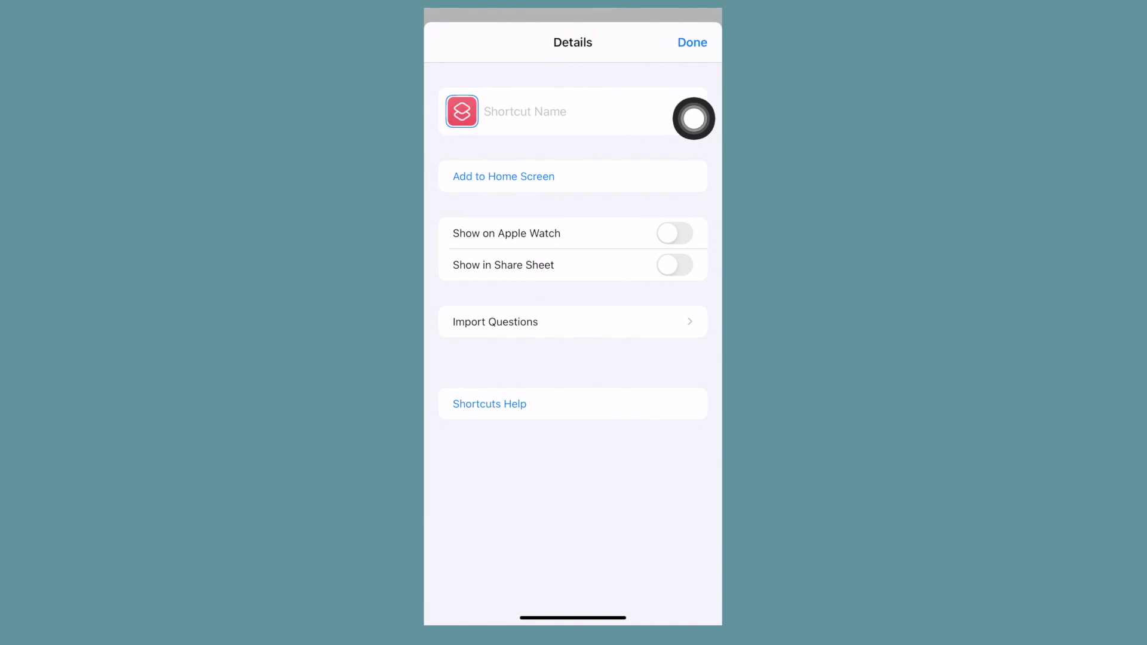
Step: Name the shortcut 'Instagramm' and give it the home-screen name 'Instagram'
{"action": "left_click", "coordinate": [694, 118]}
{"action": "type", "text": "Ins"}
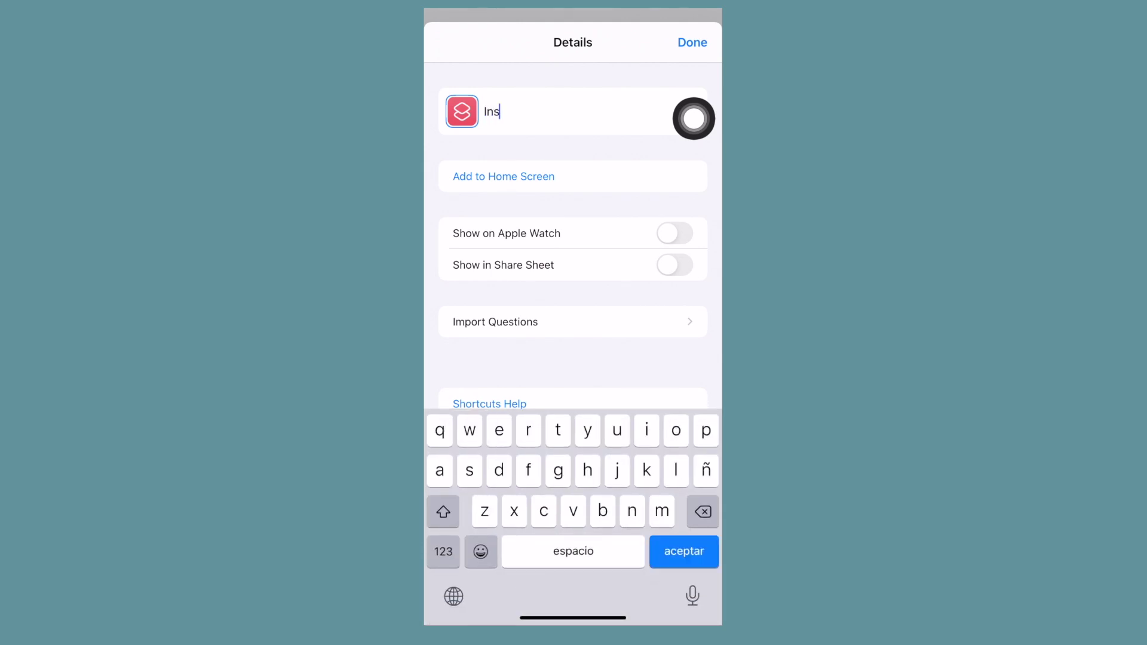
{"action": "type", "text": "tagram"}
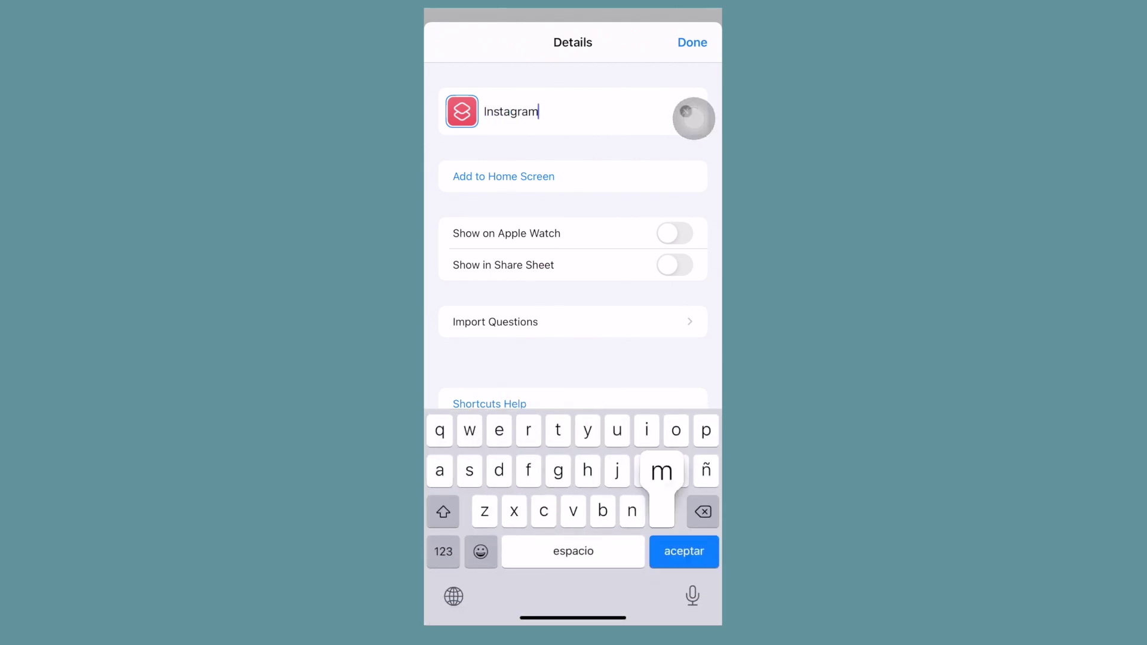
{"action": "type", "text": "m"}
{"action": "left_click", "coordinate": [503, 176]}
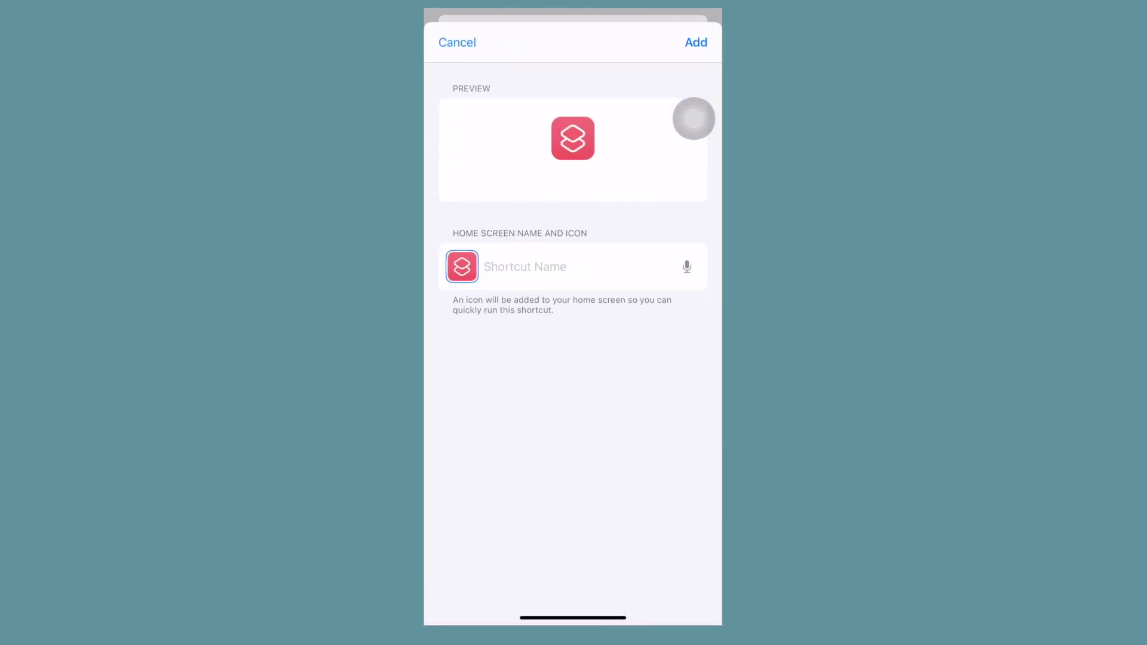
{"action": "left_click", "coordinate": [543, 262]}
{"action": "type", "text": "I"}
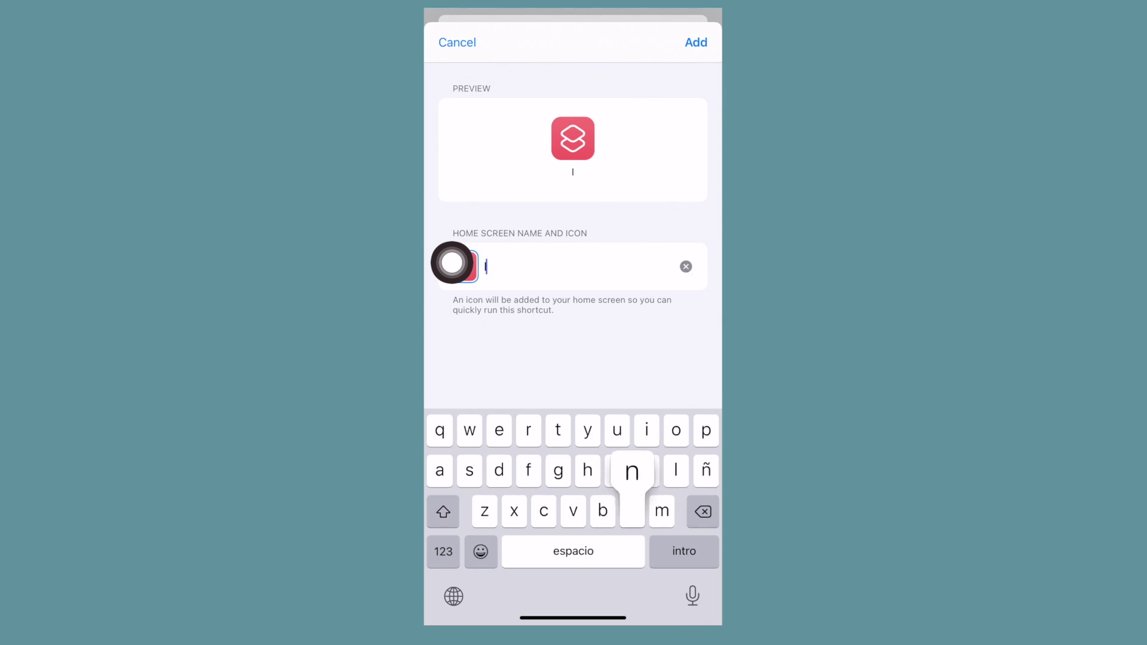
{"action": "type", "text": "nstagra"}
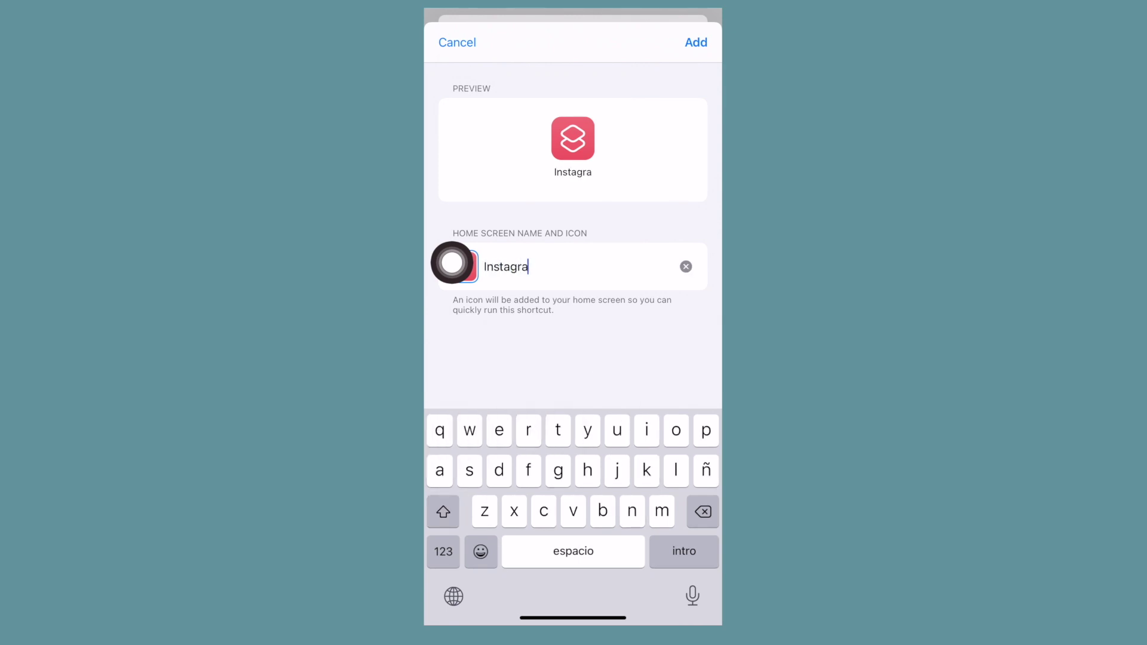
{"action": "type", "text": "m"}
{"action": "key", "text": "shift"}
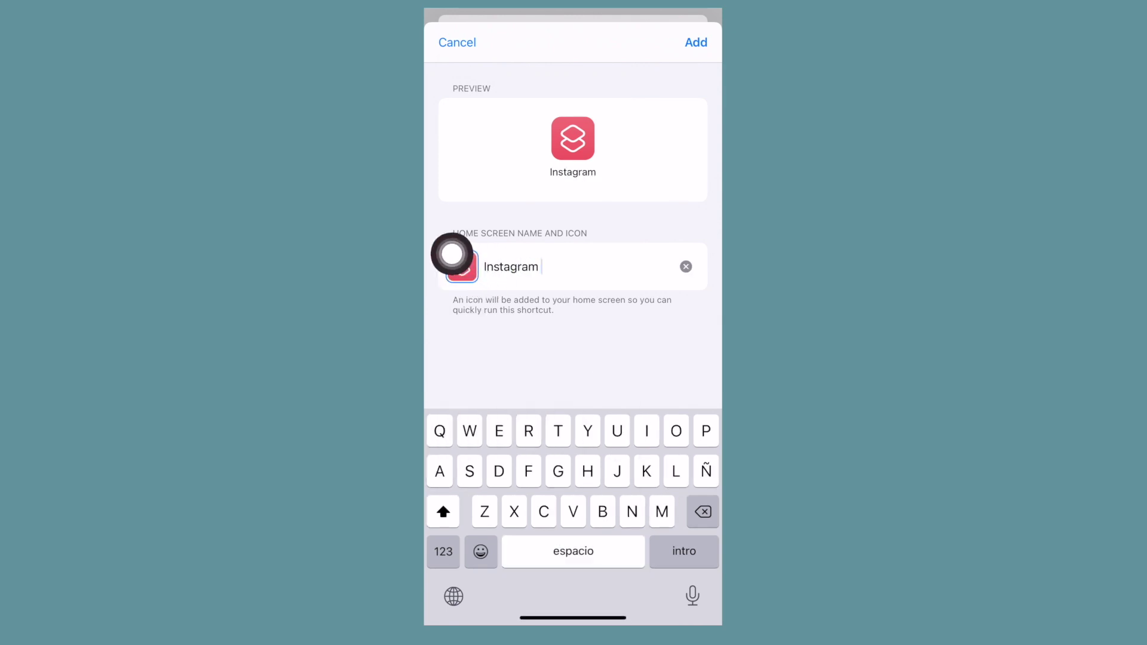
{"action": "left_click", "coordinate": [462, 267]}
Step: Set the pink squiggle Instagram photo as the icon and add the shortcut to the home screen
{"action": "left_click", "coordinate": [479, 346]}
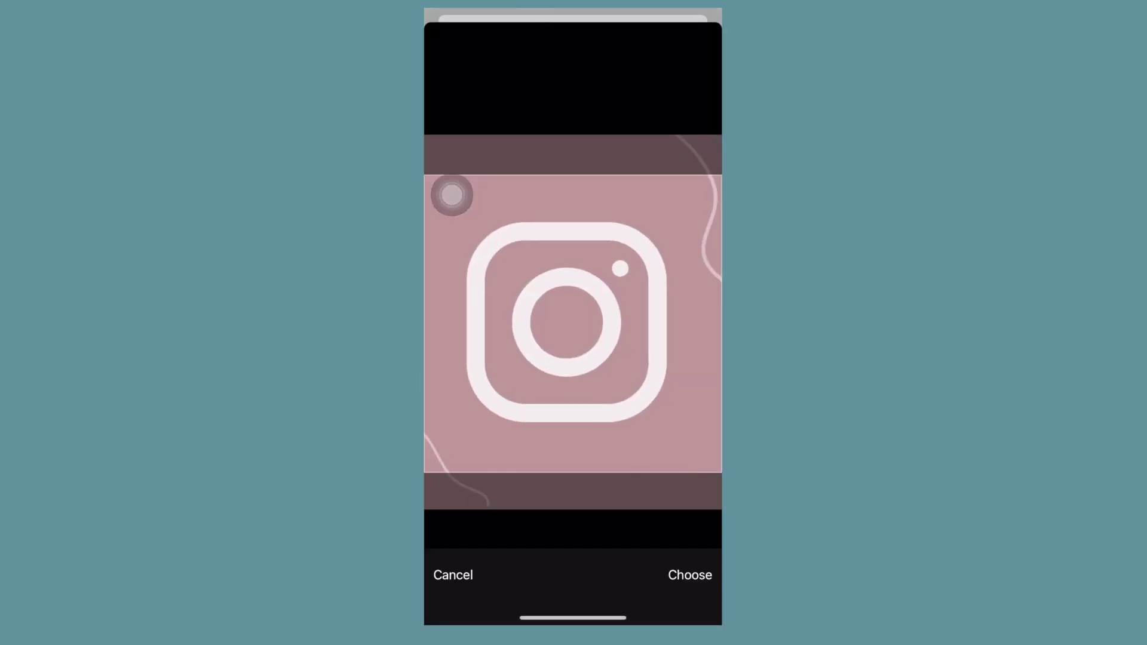
{"action": "scroll", "coordinate": [591, 330], "scroll_direction": "up", "scroll_amount": 2}
{"action": "scroll", "coordinate": [573, 323], "scroll_direction": "down", "scroll_amount": 2}
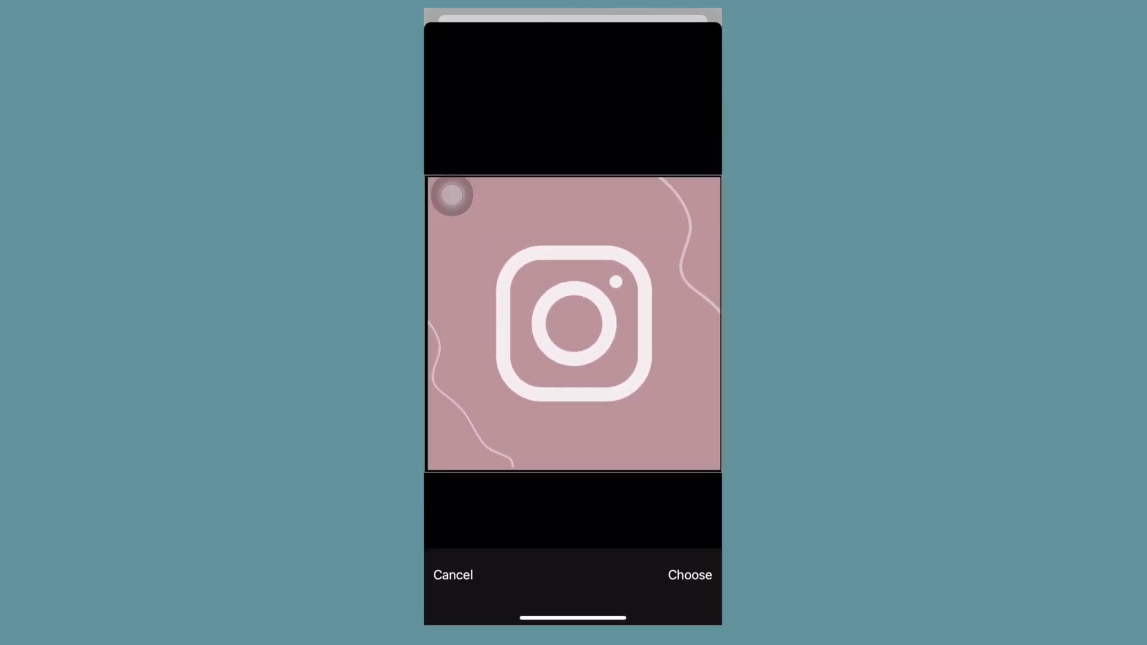
{"action": "left_click", "coordinate": [690, 574]}
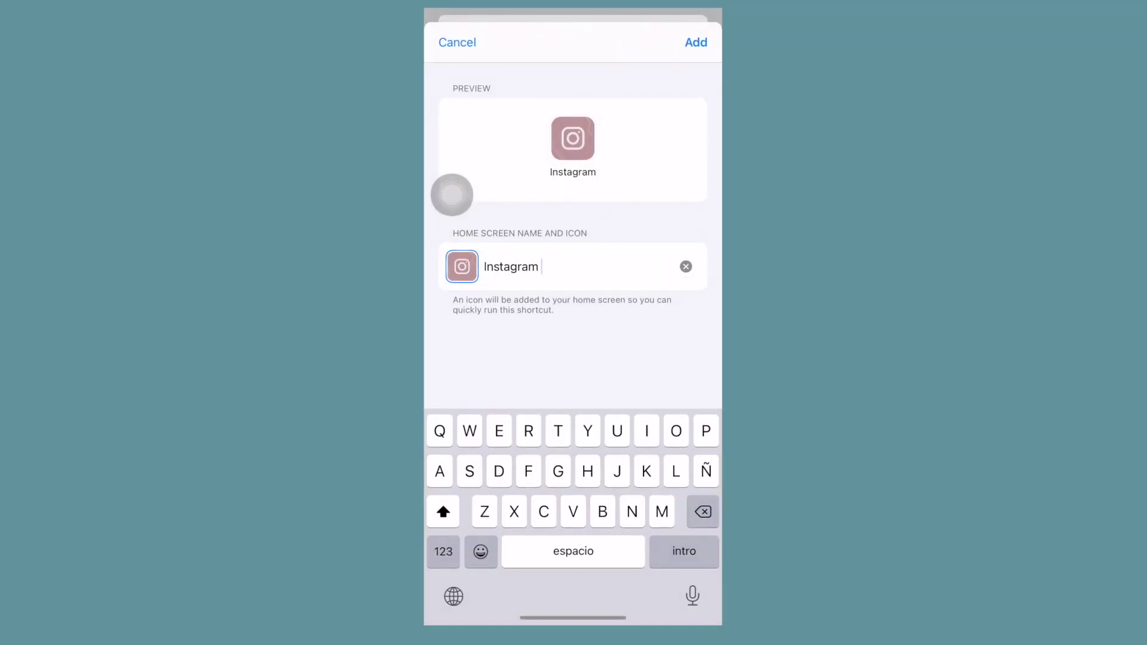
{"action": "left_click", "coordinate": [696, 42]}
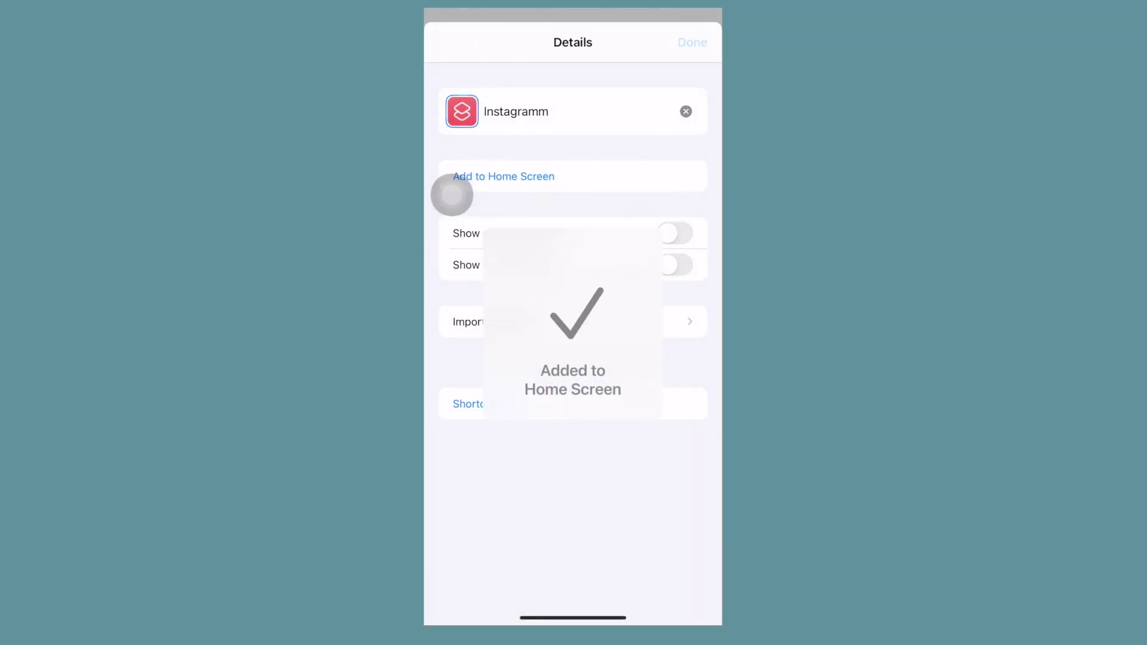
{"action": "key", "text": "Return"}
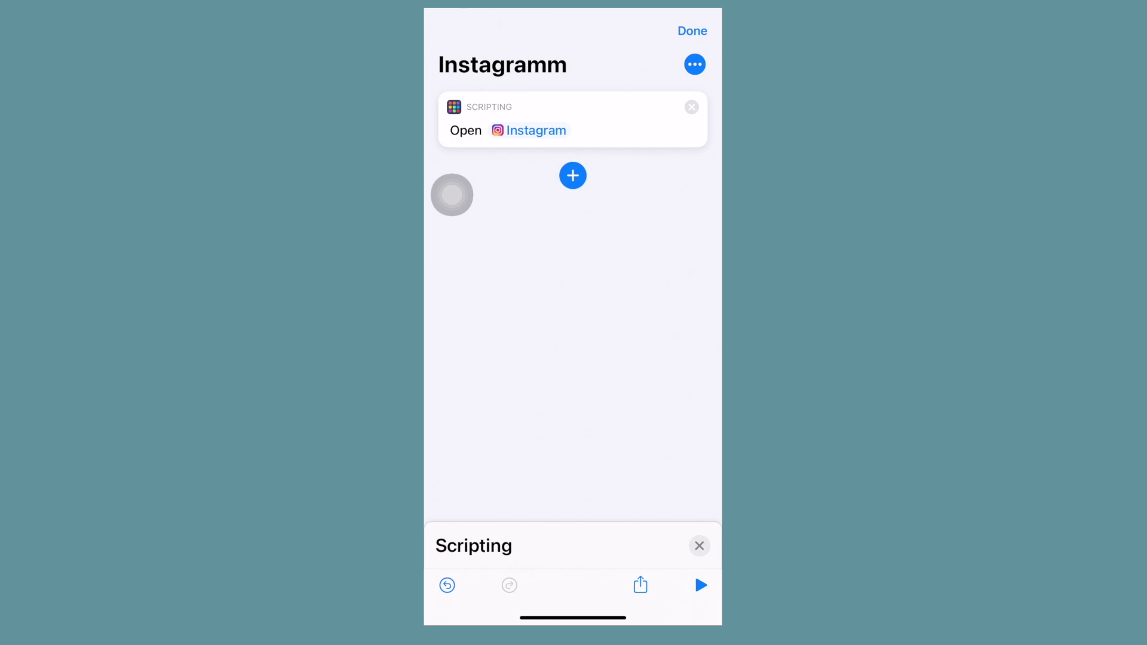